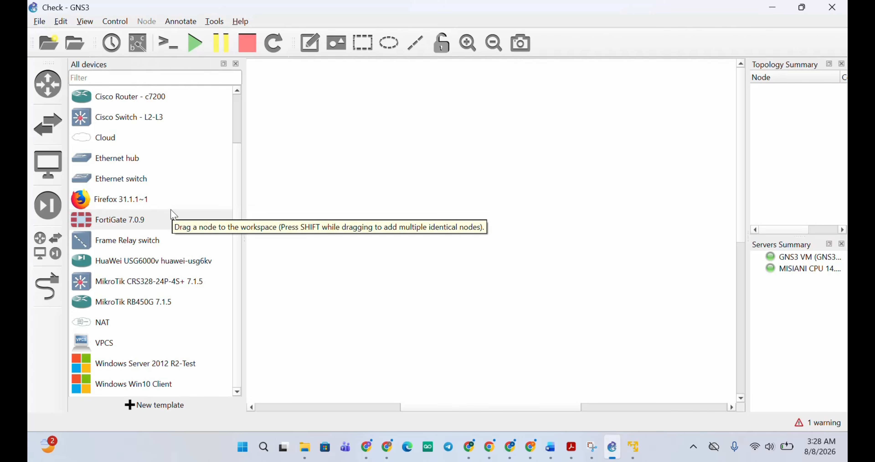
- Switch to Chrome and bring up the GNS3 Marketplace Appliances list, closing the webterm appliance page
scroll(164, 225, up, 1)
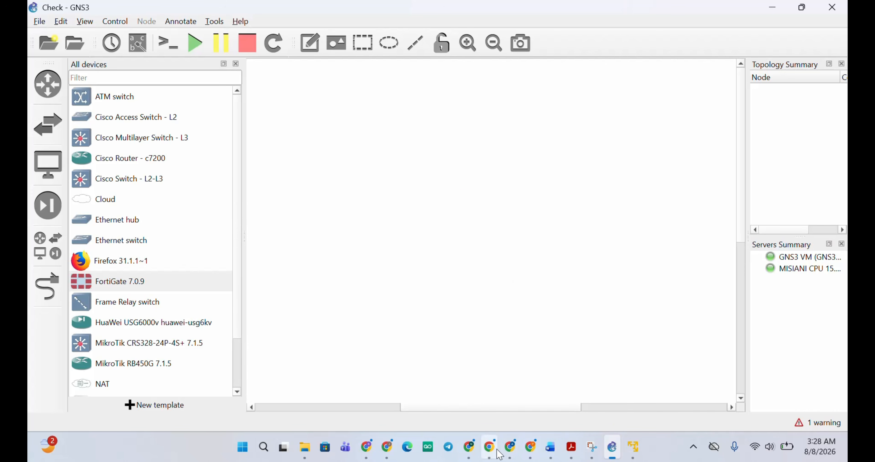
click(489, 447)
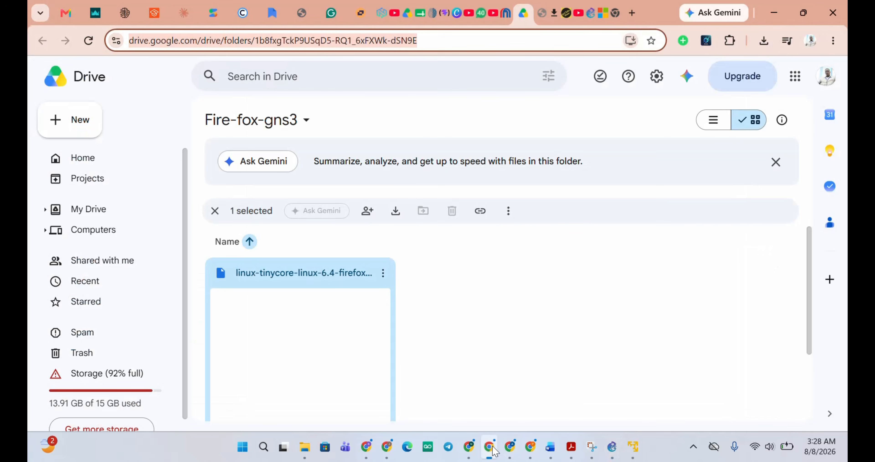
click(591, 13)
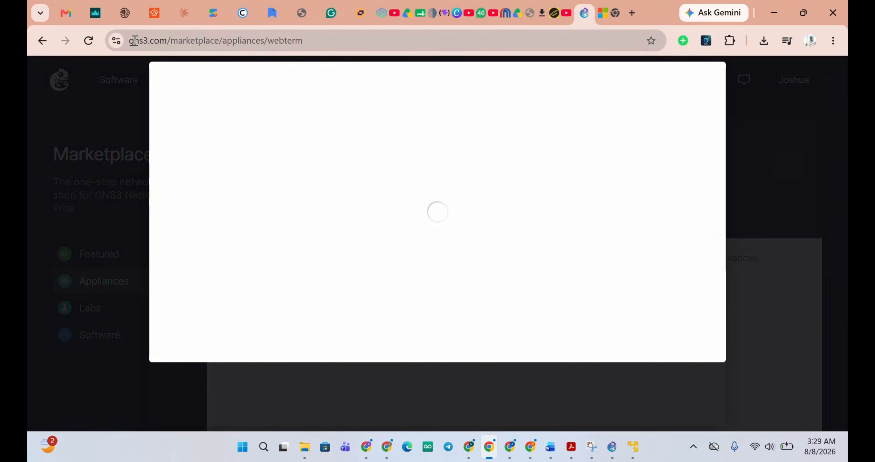
drag(142, 38, 282, 42)
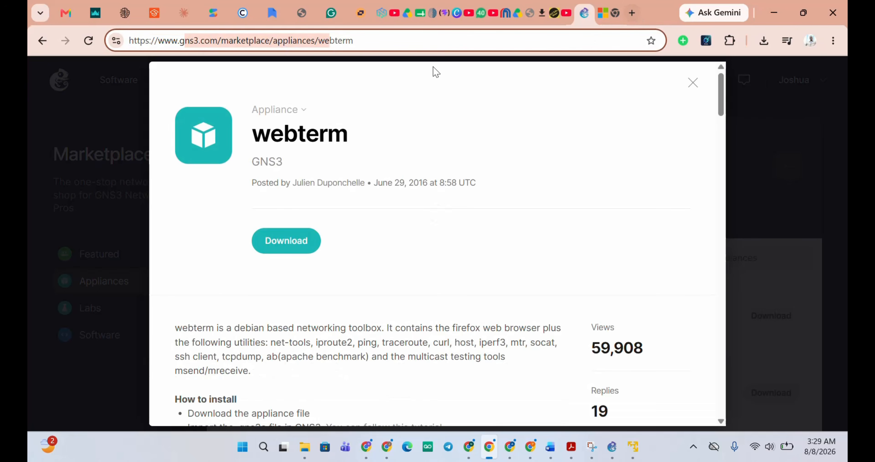
scroll(376, 134, down, 2)
scroll(376, 135, up, 2)
click(750, 137)
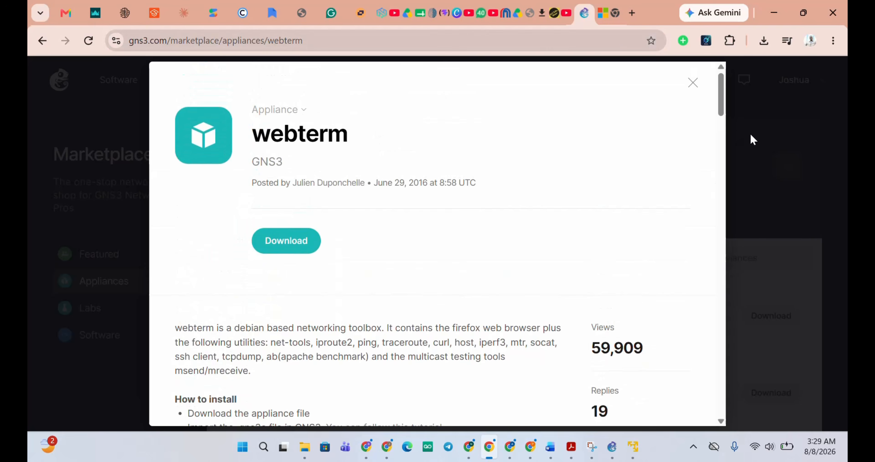
scroll(507, 170, down, 3)
scroll(508, 170, up, 3)
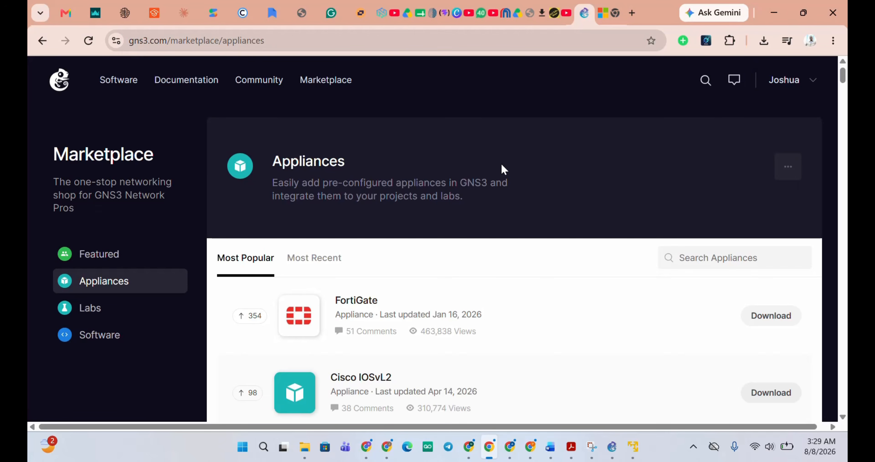
- Open the FortiGate appliance page and look through its supported versions for FortiGate 7.0.9
scroll(499, 168, down, 3)
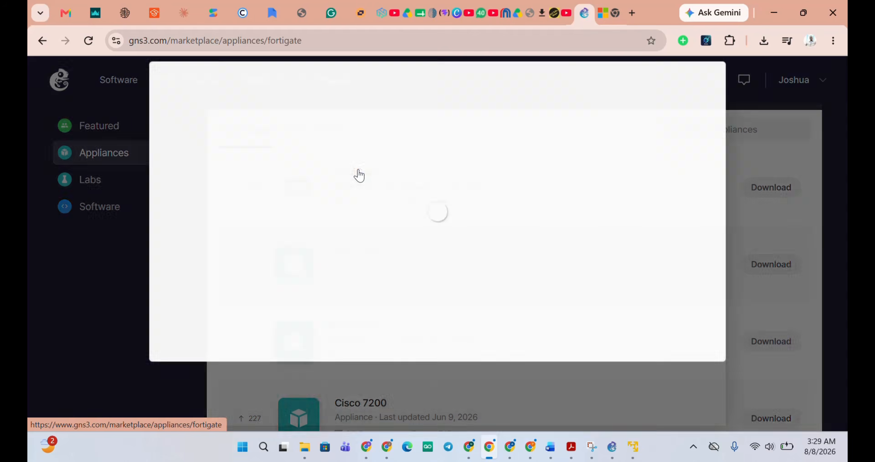
click(359, 176)
scroll(358, 176, down, 8)
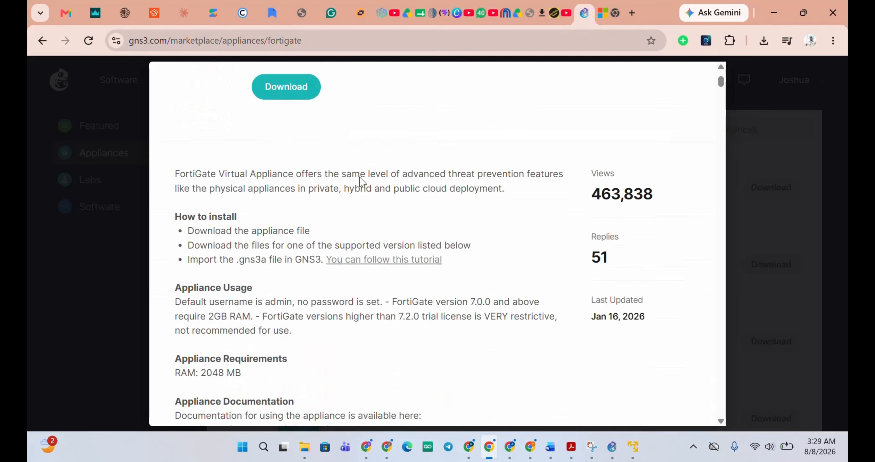
scroll(361, 185, down, 6)
scroll(365, 183, up, 2)
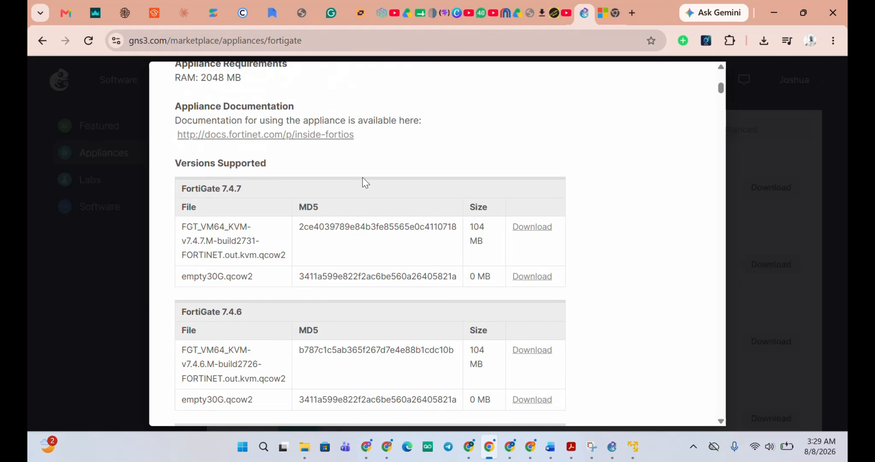
scroll(489, 237, down, 2)
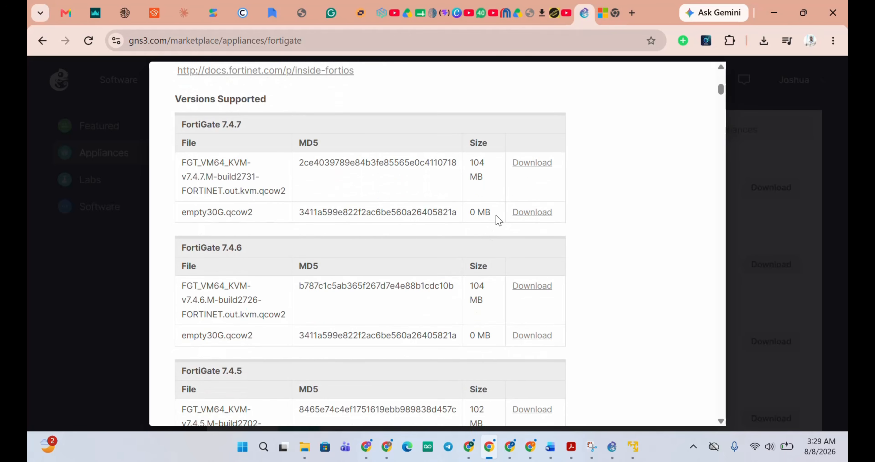
scroll(343, 225, down, 4)
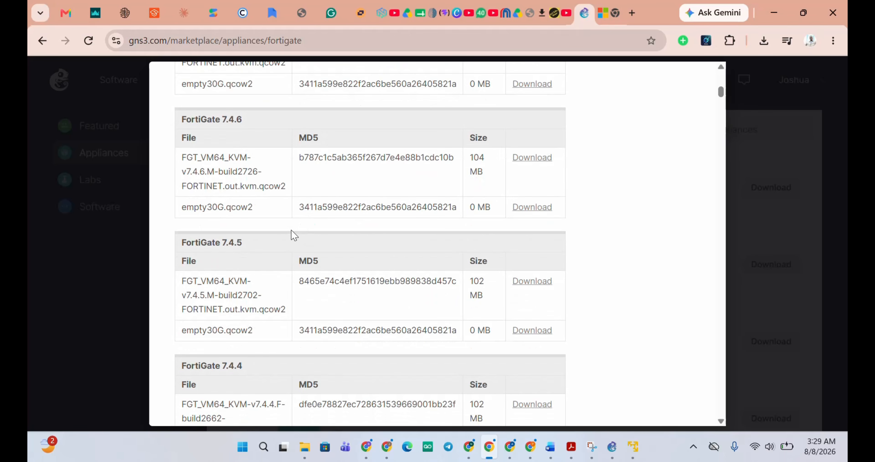
scroll(294, 234, down, 10)
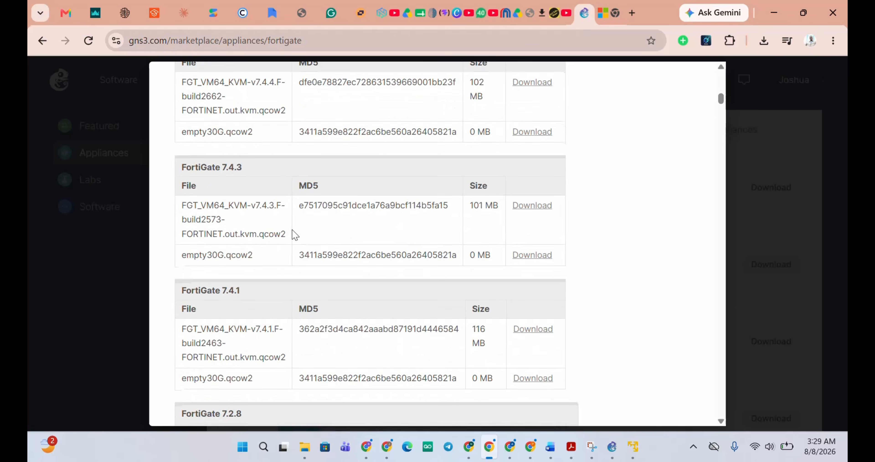
scroll(294, 234, down, 14)
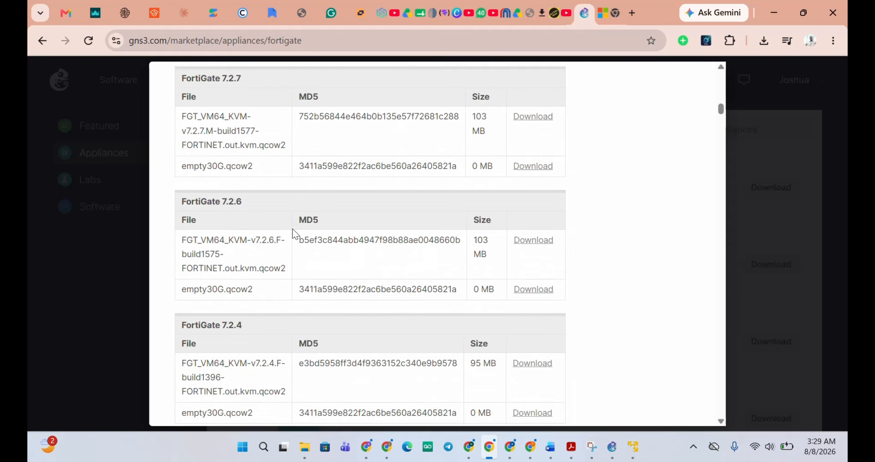
scroll(294, 234, down, 3)
scroll(294, 234, down, 20)
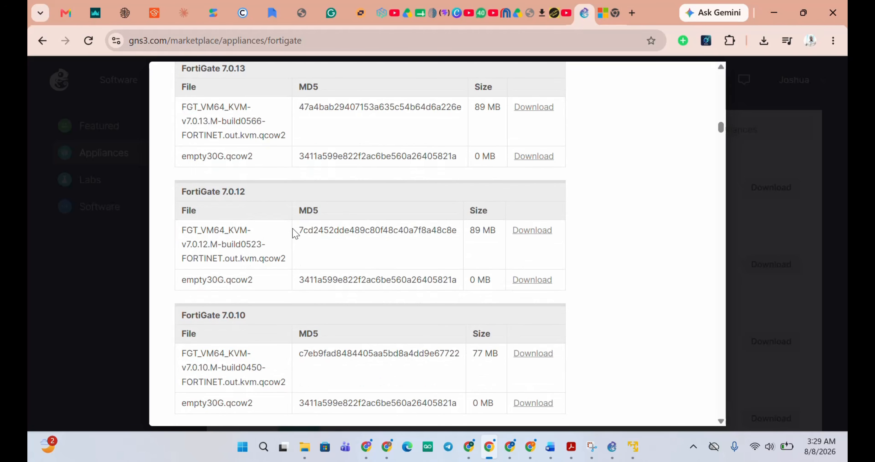
scroll(295, 234, down, 6)
scroll(295, 233, down, 4)
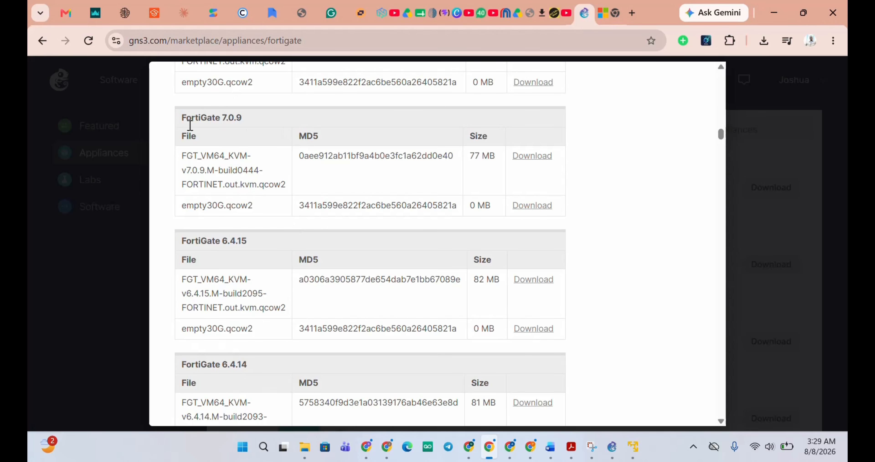
- Examine the files listed for FortiGate 7.0.9 and highlight the FGT_VM64_KVM-v7.0.9.M-build0444-FORTINET.out.kvm.qcow2 file name
drag(184, 116, 562, 215)
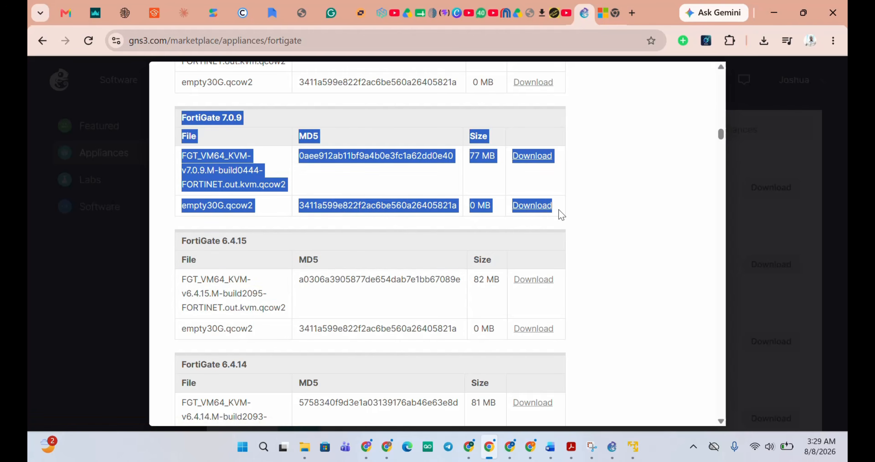
click(647, 180)
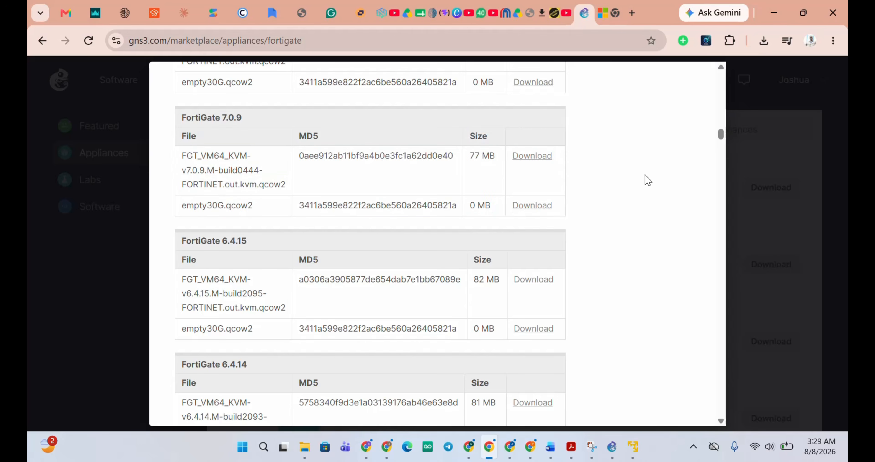
drag(255, 208, 209, 200)
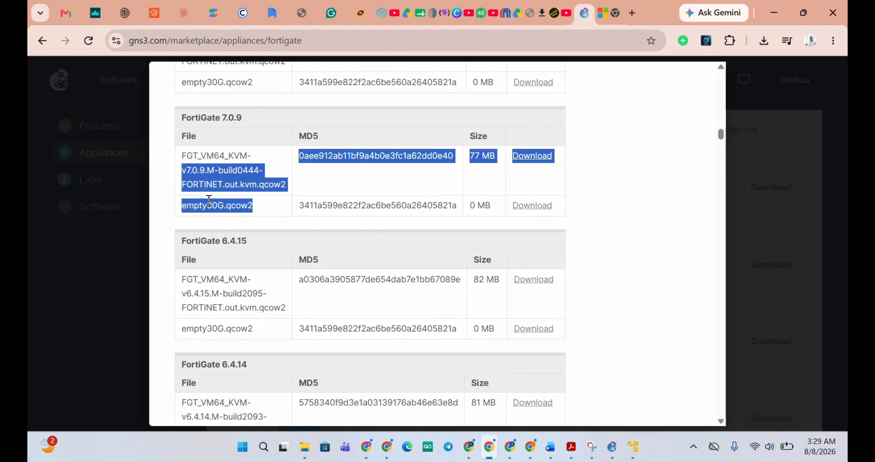
click(193, 205)
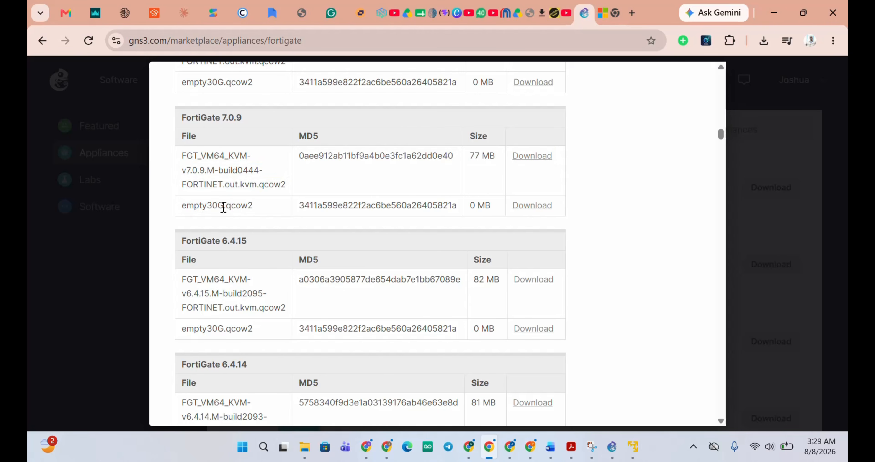
drag(286, 184, 182, 157)
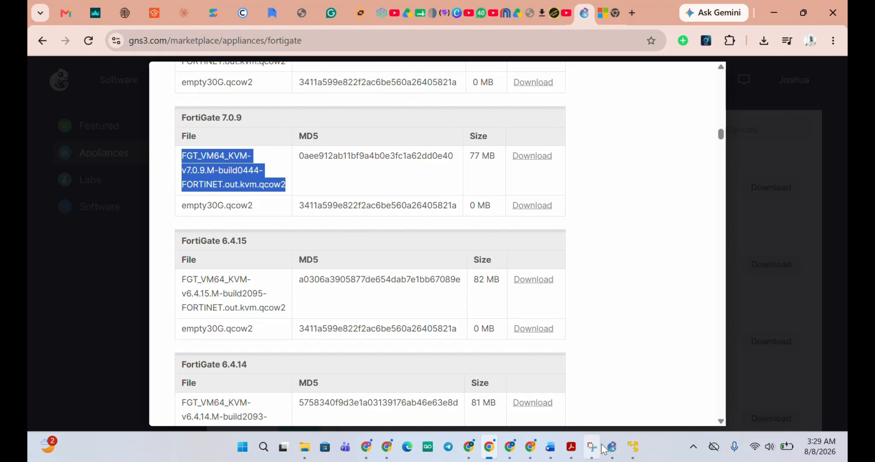
- Switch to File Explorer and open the FortiGate 7.0.9 Image folder inside the extracted FortiGate download in Downloads
click(613, 448)
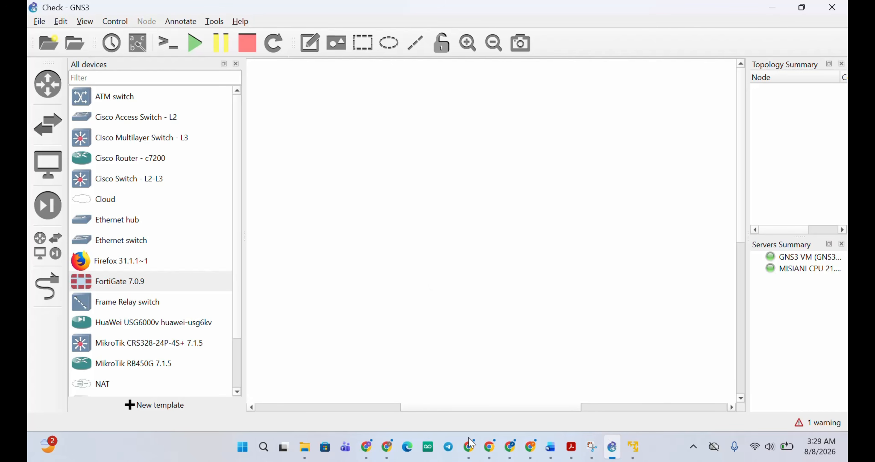
click(306, 446)
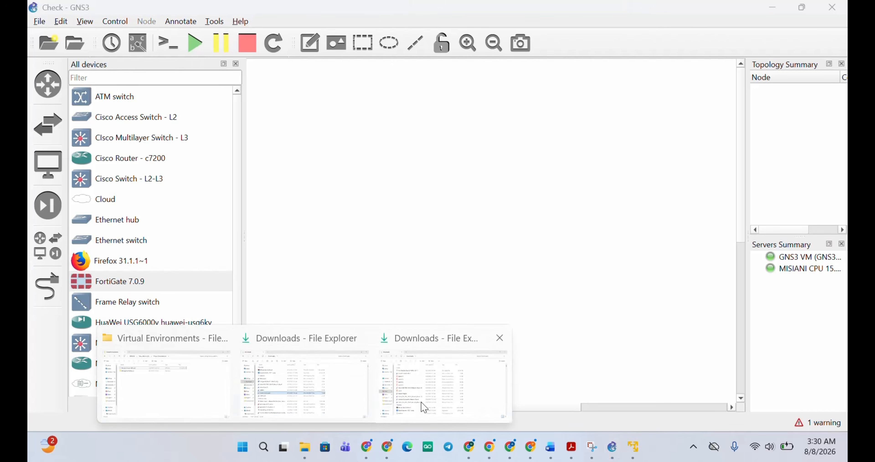
click(430, 397)
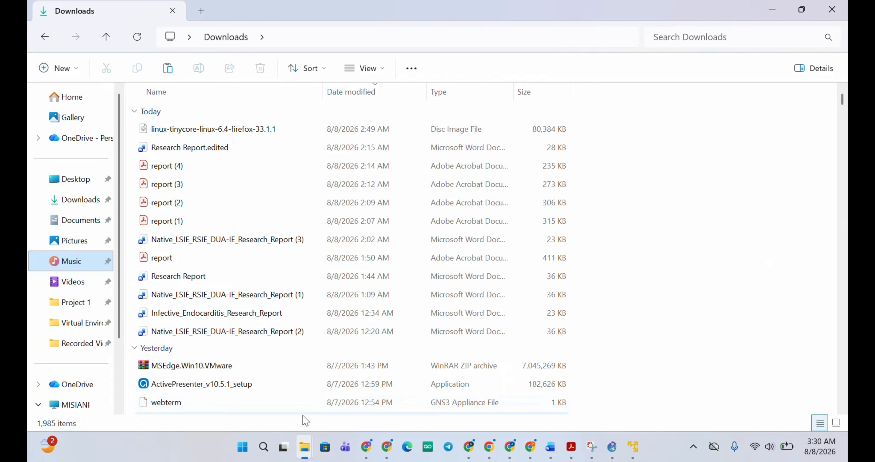
click(304, 447)
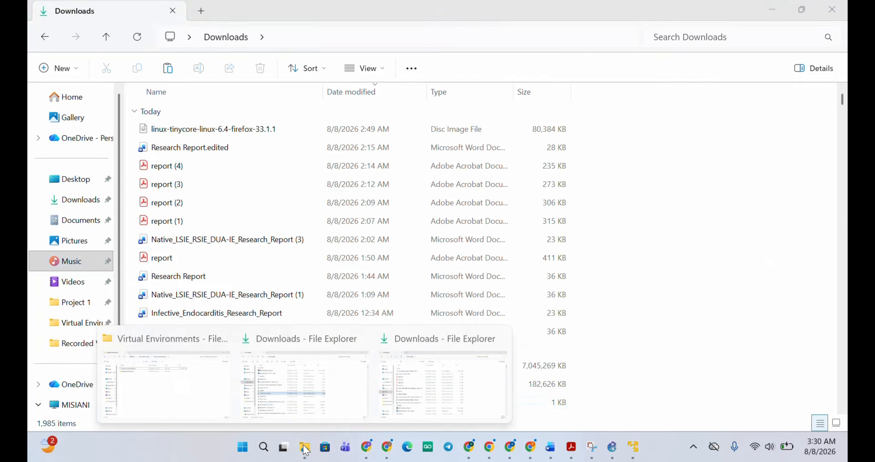
click(269, 361)
scroll(271, 363, down, 3)
scroll(271, 356, down, 15)
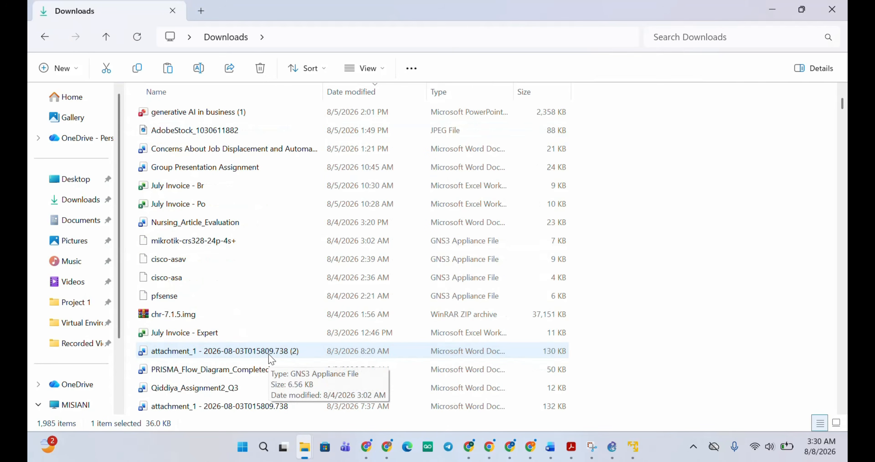
scroll(275, 347, down, 2)
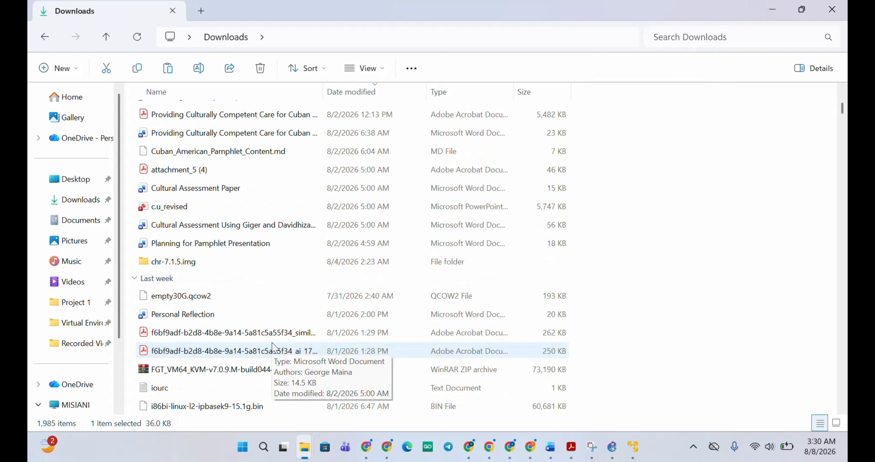
scroll(303, 307, down, 5)
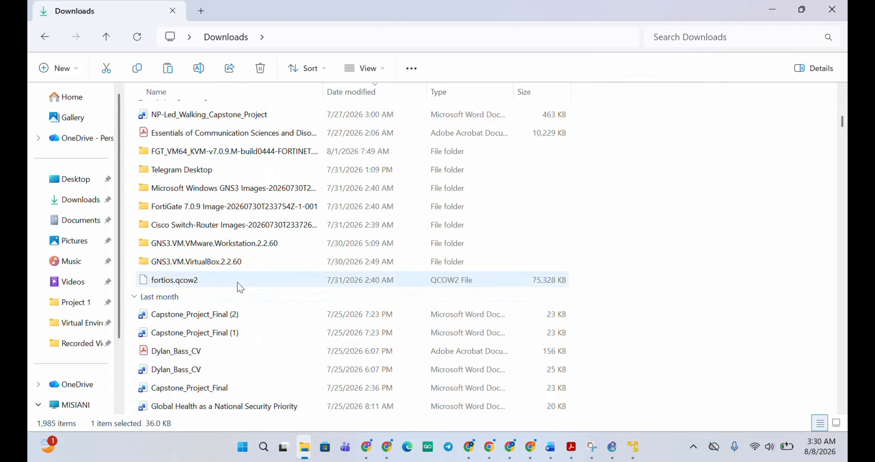
double_click(178, 208)
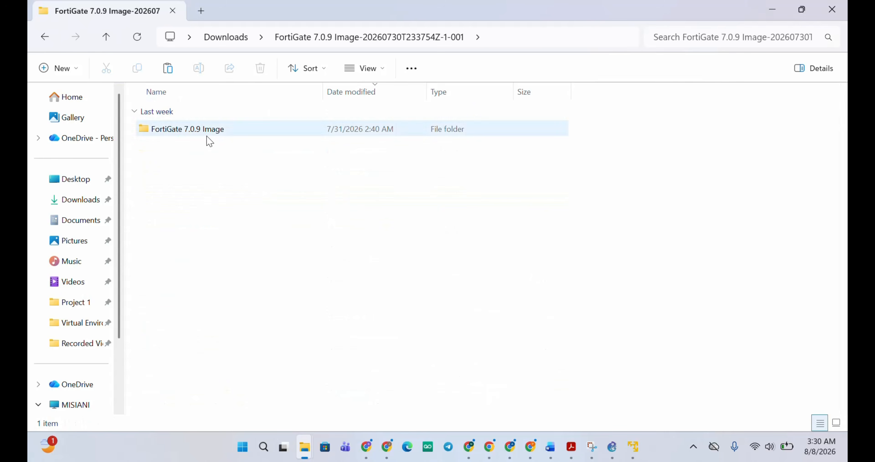
double_click(207, 136)
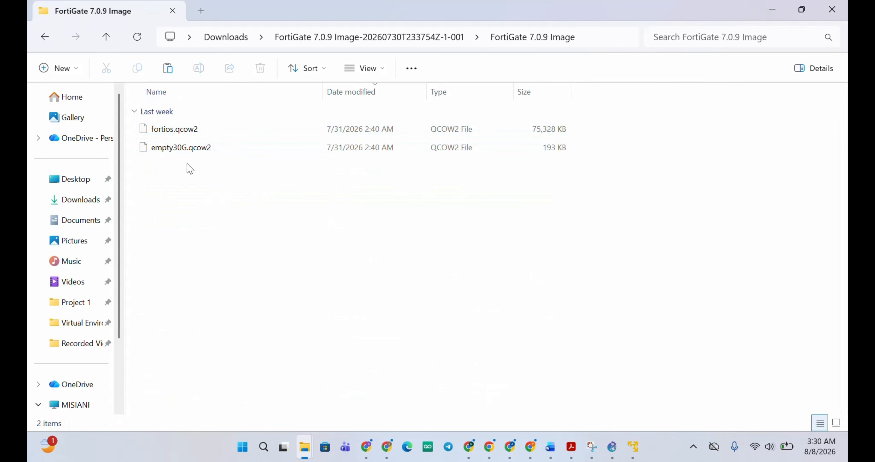
- Examine the two image files fortios.qcow2 and empty30G.qcow2 in the FortiGate 7.0.9 Image folder
click(209, 149)
click(214, 131)
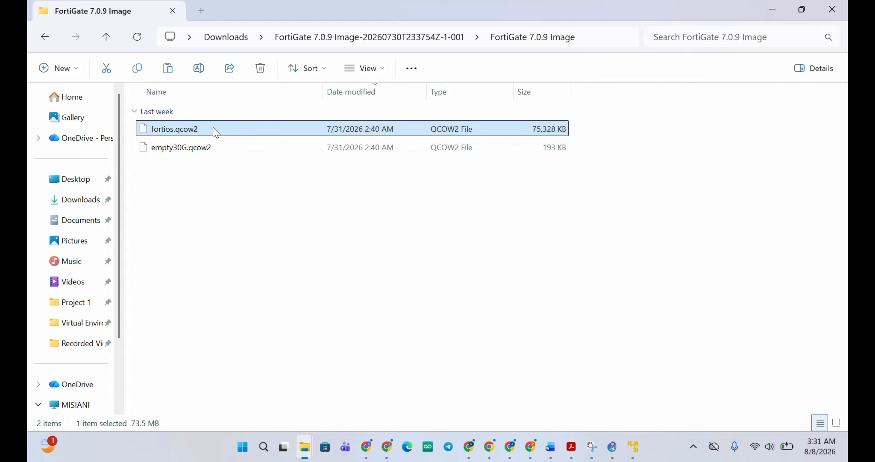
click(218, 145)
click(218, 130)
click(220, 144)
click(221, 132)
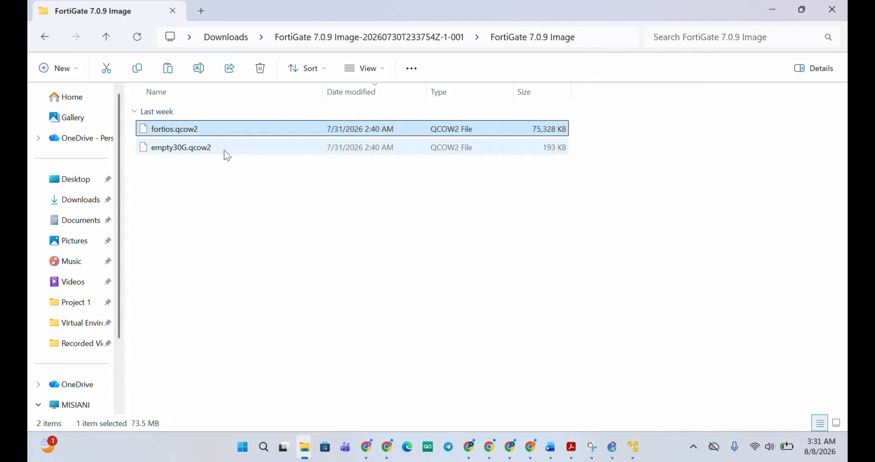
click(228, 154)
click(241, 192)
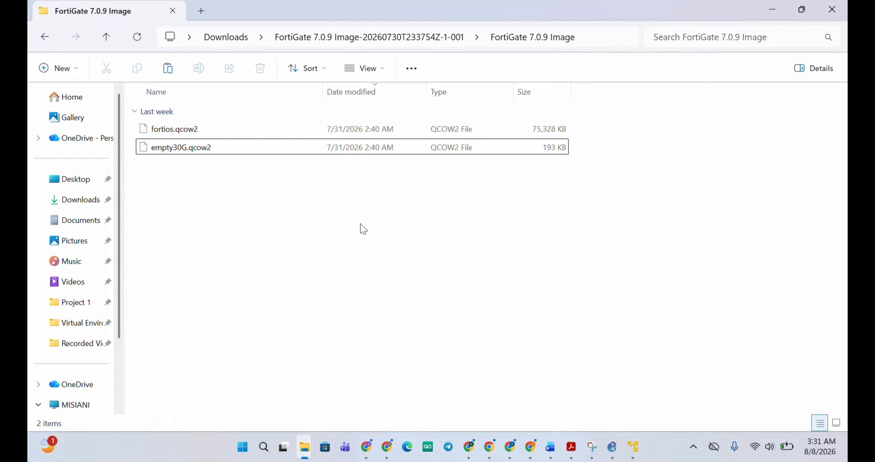
- Switch back to GNS3 and select the FortiGate 7.0.9 template in the device list
click(612, 446)
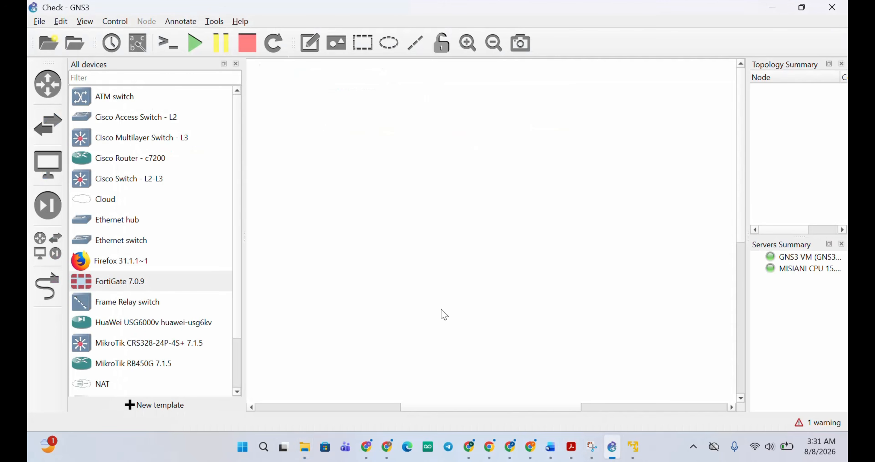
click(126, 260)
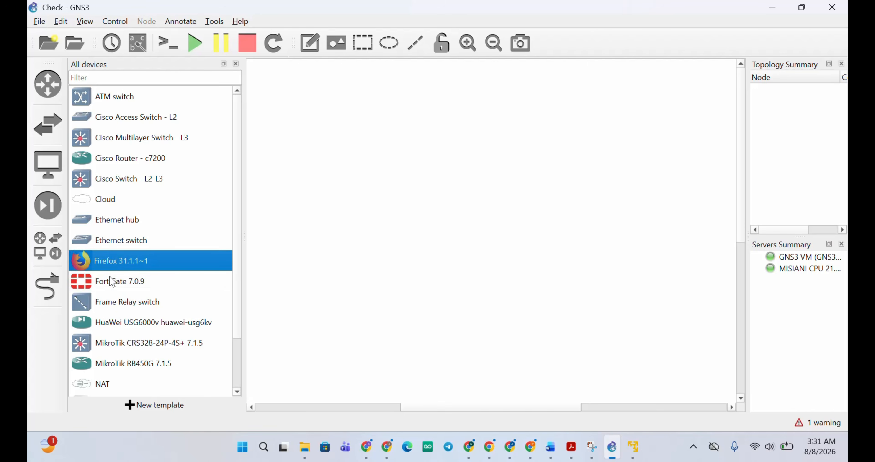
click(117, 283)
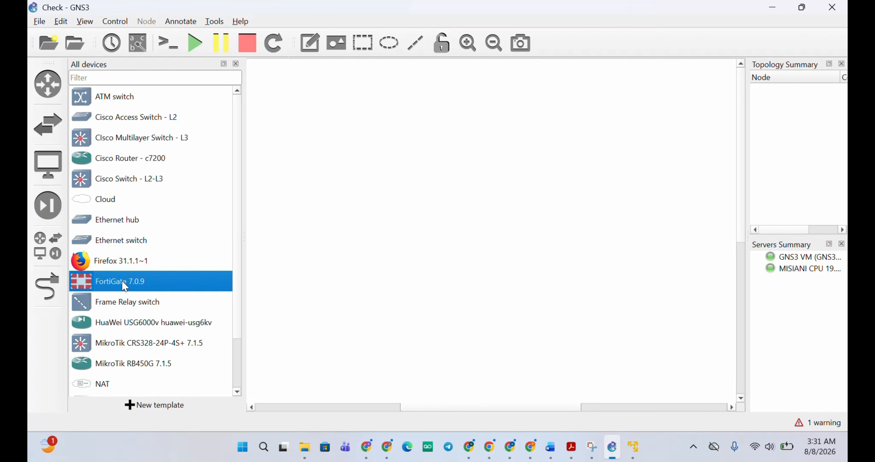
- Delete the FortiGate 7.0.9 template from the device list and confirm the deletion
right_click(127, 285)
click(155, 319)
click(427, 235)
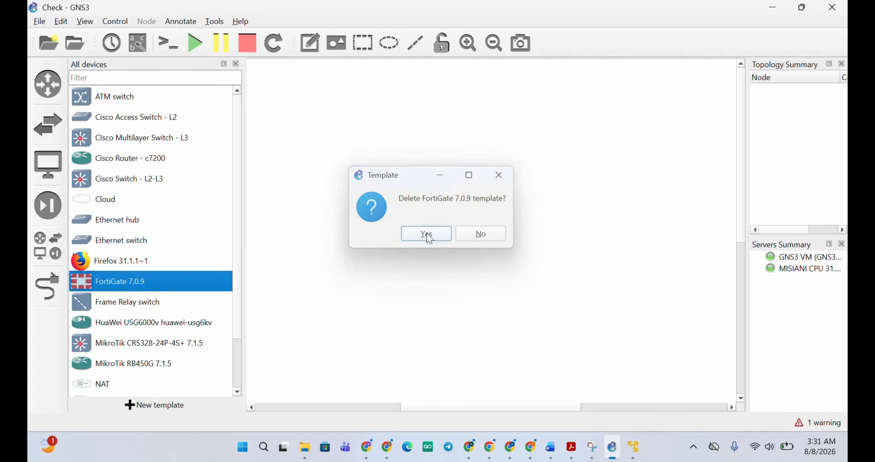
scroll(442, 242, down, 5)
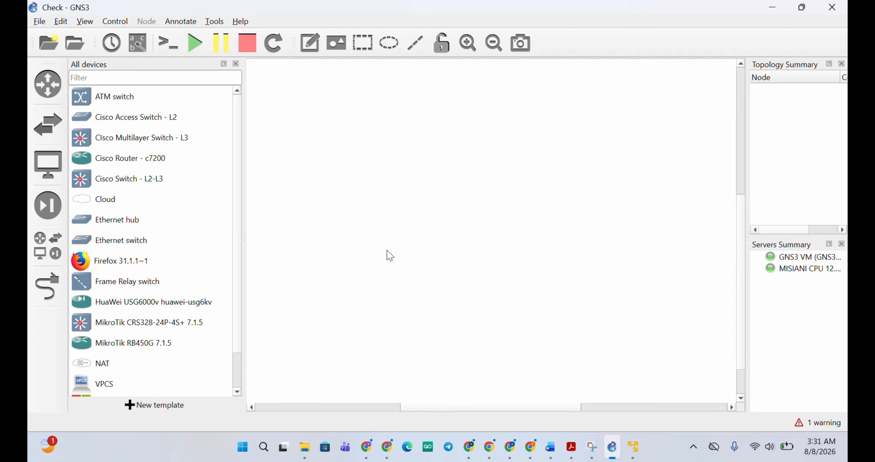
- Start a new template from the GNS3 server appliances and install the FortiGate appliance from the Firewalls category
click(142, 406)
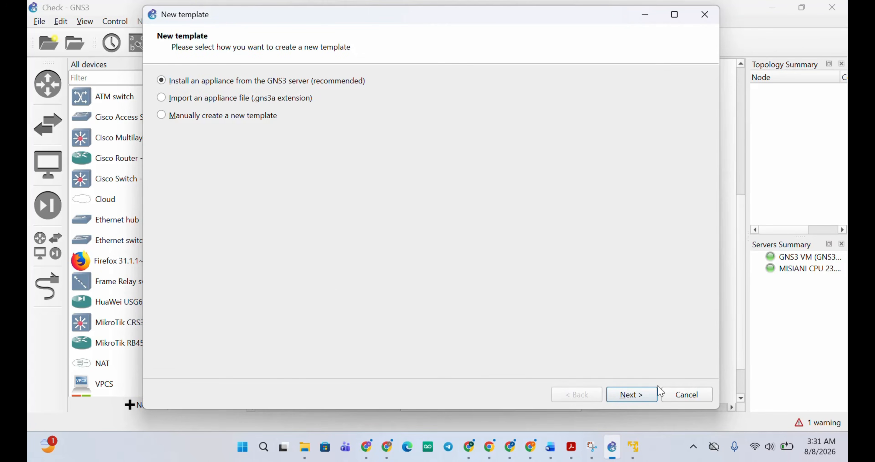
click(644, 395)
click(641, 395)
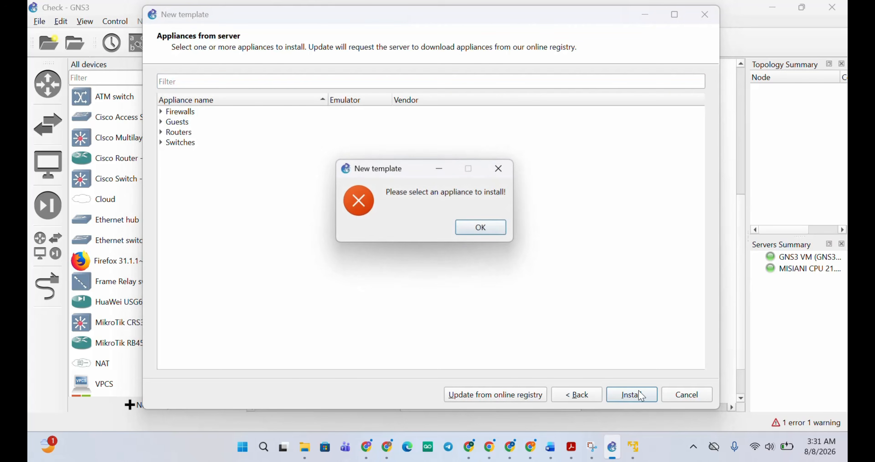
click(492, 230)
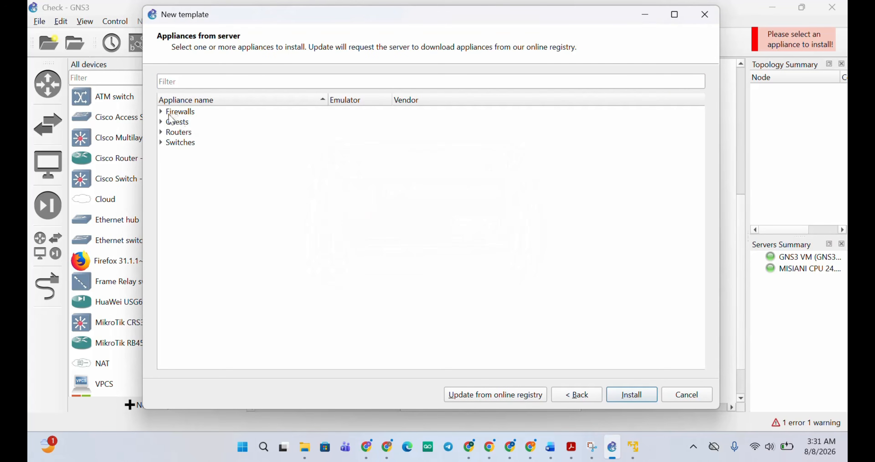
click(162, 111)
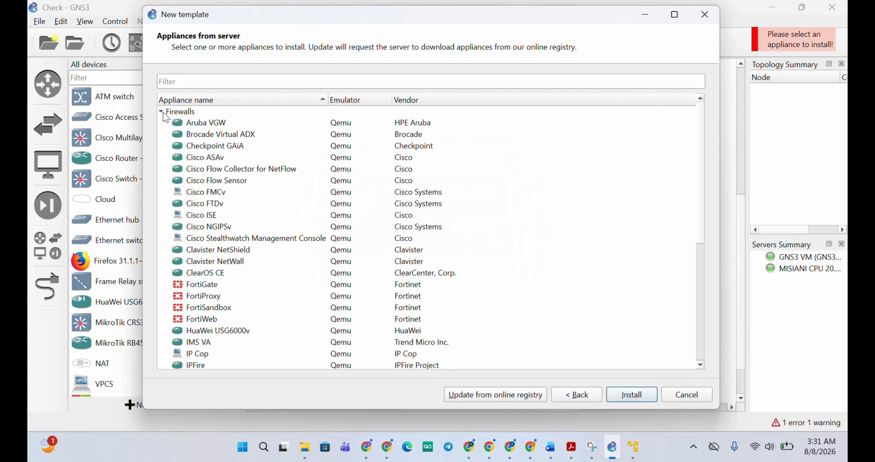
click(224, 287)
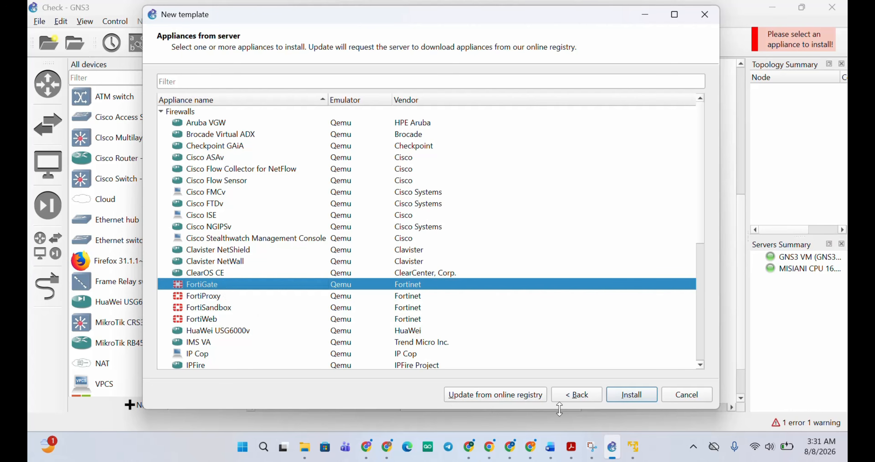
click(634, 395)
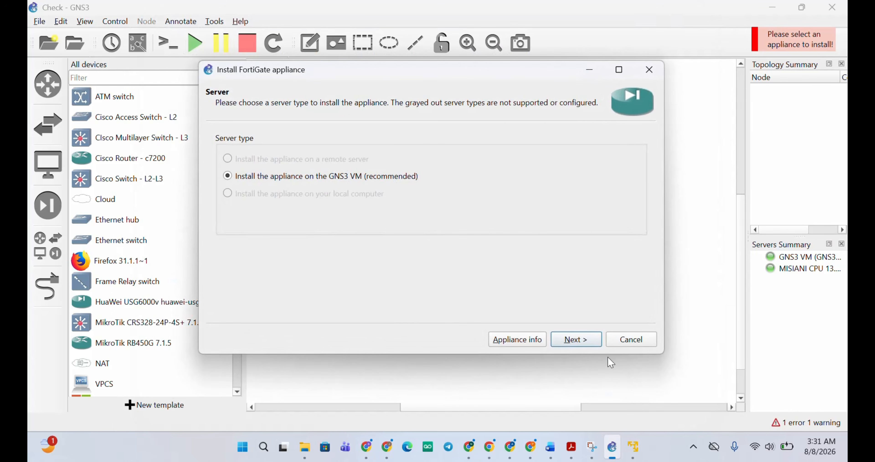
- Install the appliance on the GNS3 VM and select FortiGate version 7.0.9 among the required files
click(582, 339)
click(583, 340)
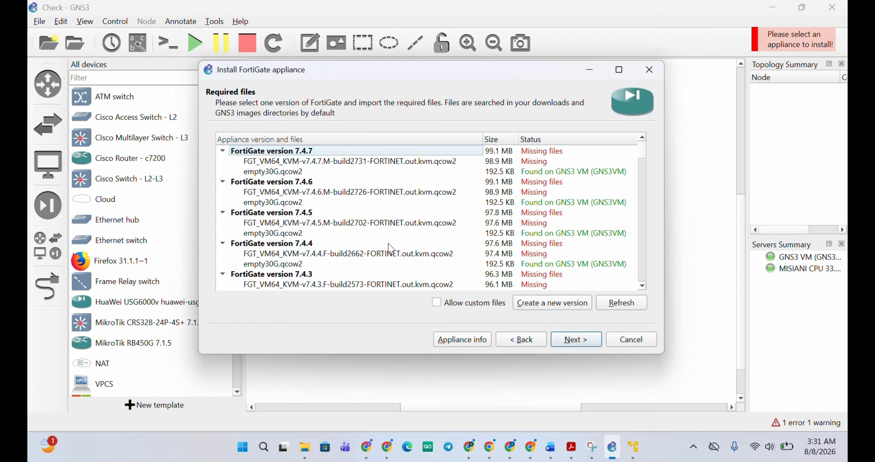
scroll(338, 254, down, 2)
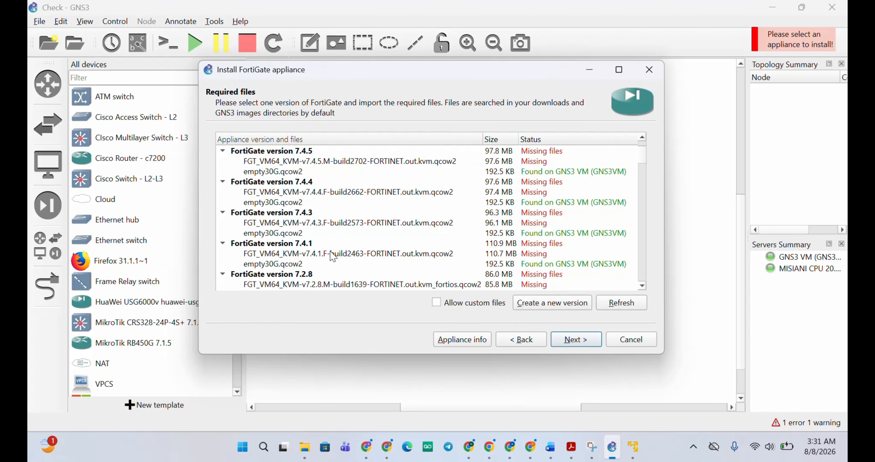
scroll(333, 255, down, 4)
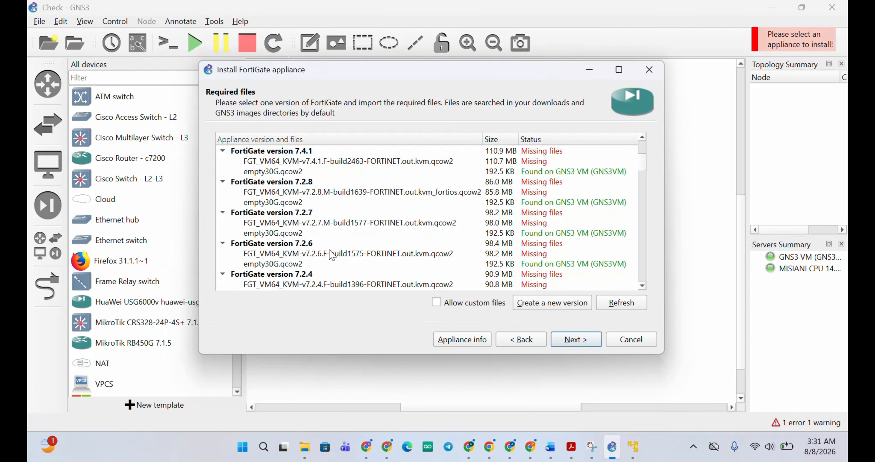
scroll(331, 254, down, 8)
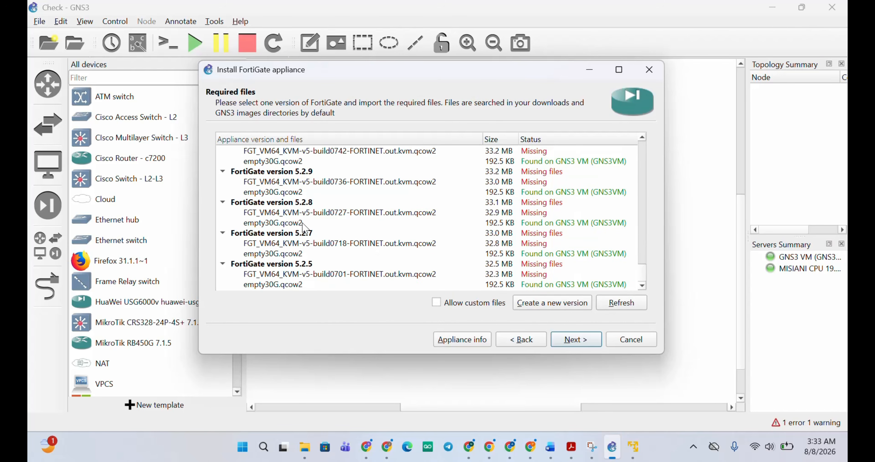
scroll(303, 246, up, 3)
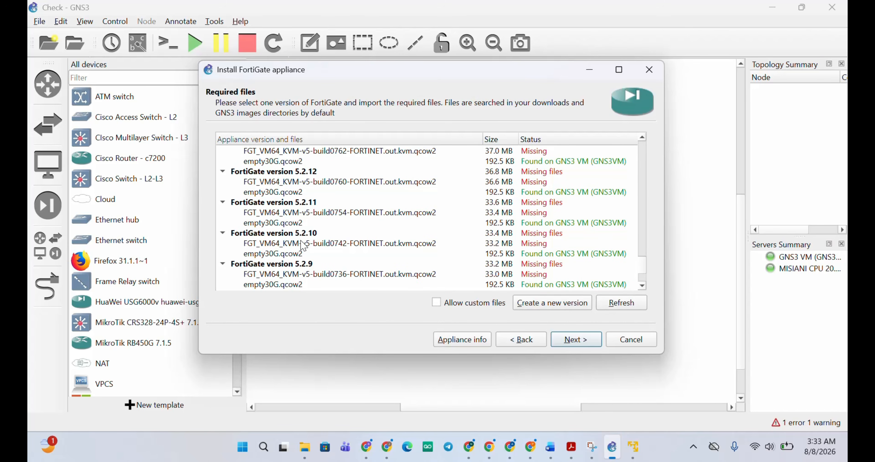
scroll(304, 245, up, 15)
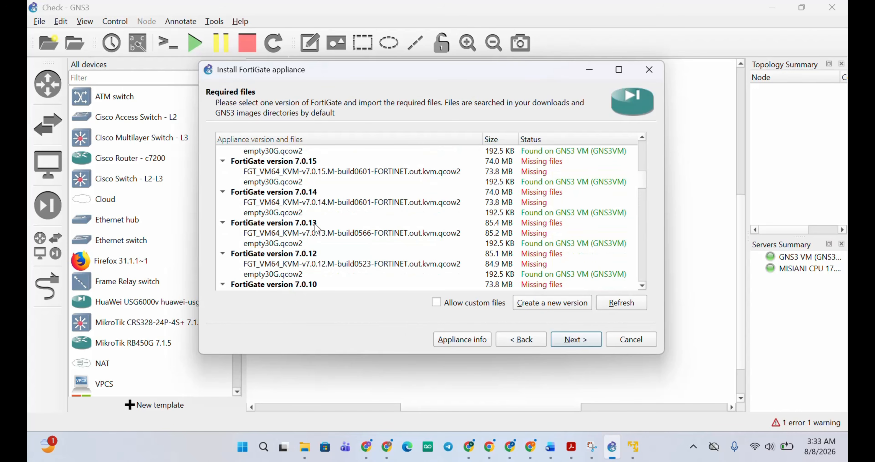
scroll(314, 257, down, 1)
click(305, 284)
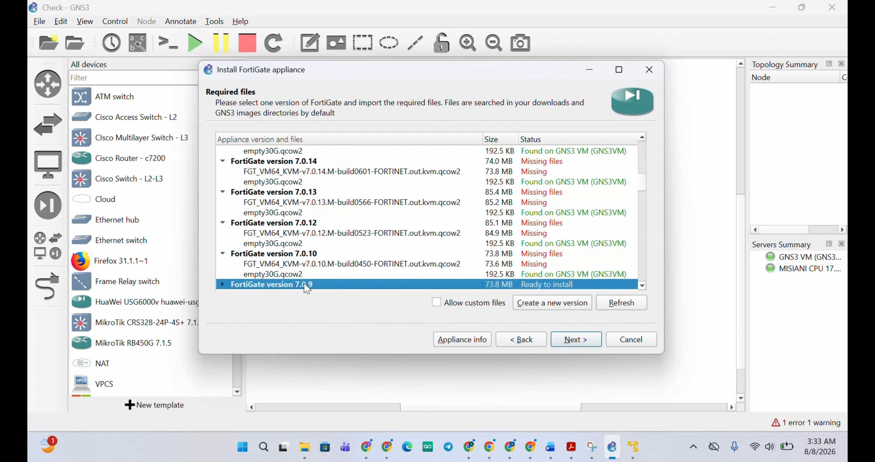
- Create a new appliance version based on 7.0.9 and name it 7.0.9-Test
click(551, 302)
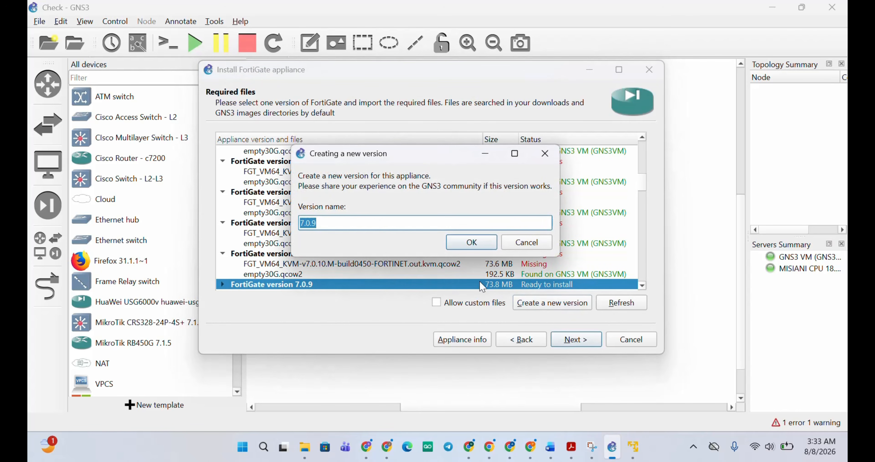
click(376, 223)
click(467, 242)
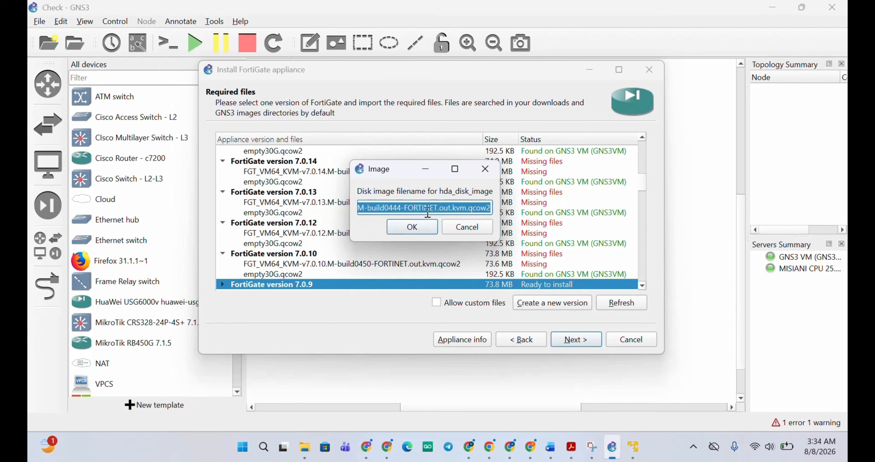
- Switch to the FortiGate 7.0.9 Image folder in File Explorer and copy the full file name fortios.qcow2, including its extension
click(302, 453)
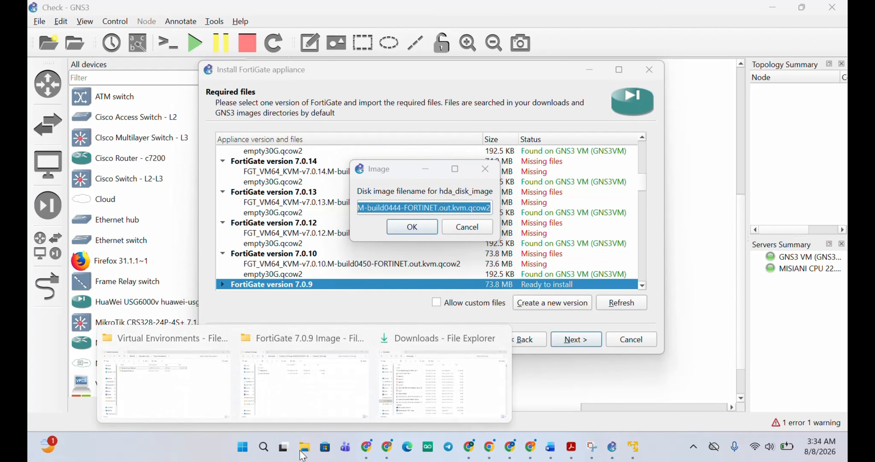
click(302, 398)
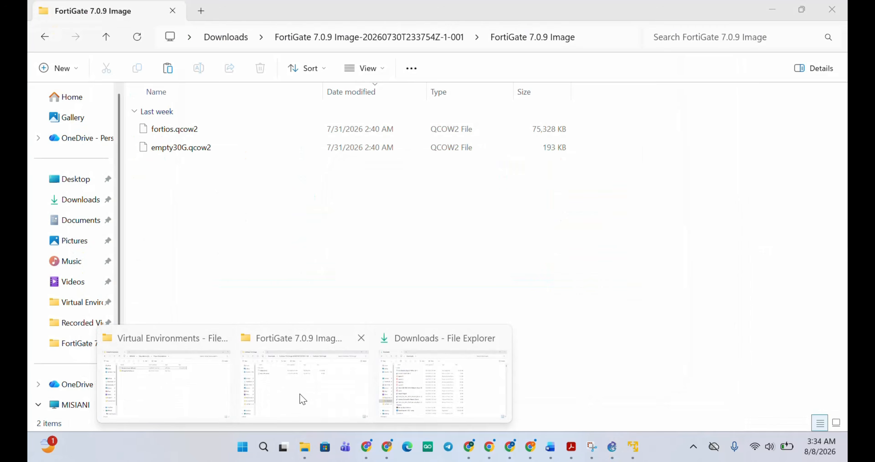
click(191, 133)
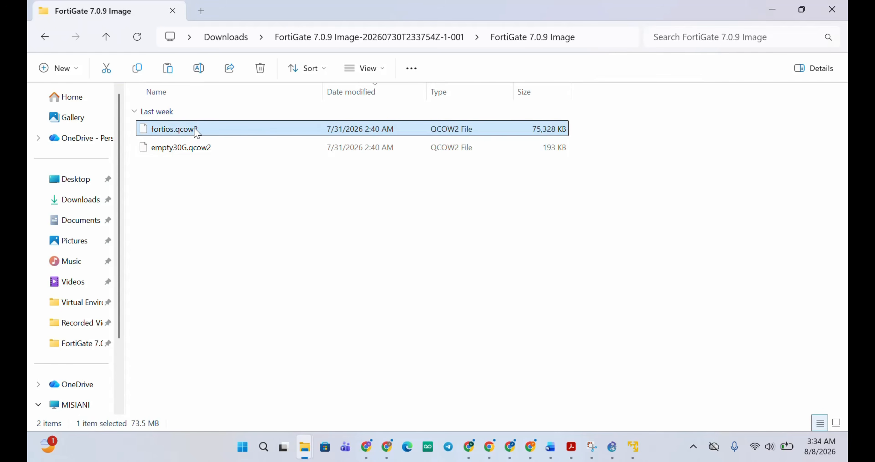
right_click(195, 130)
click(294, 153)
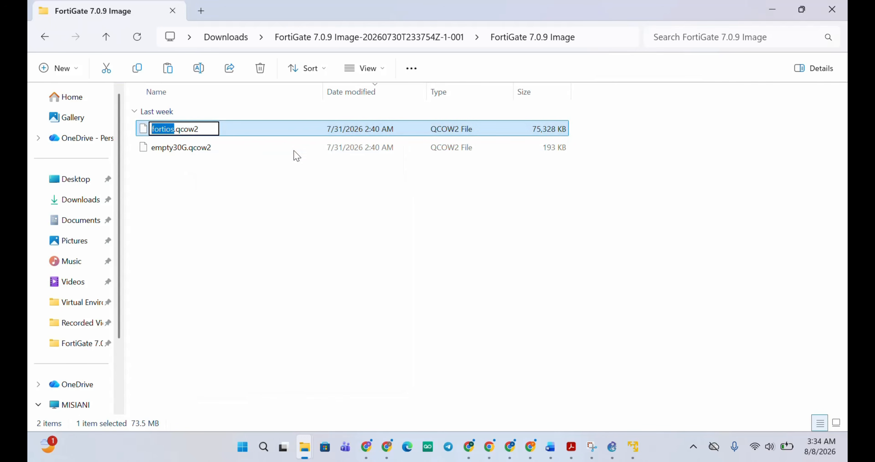
click(205, 129)
drag(204, 130, 159, 131)
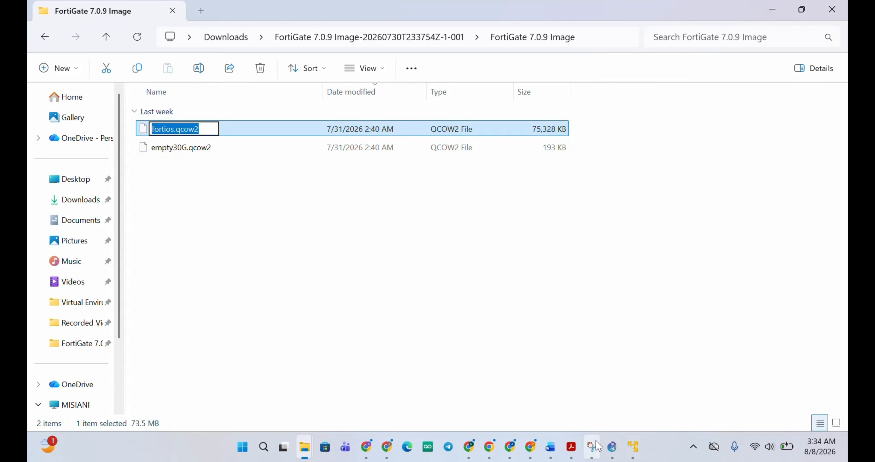
- Return to GNS3 and set the hda_disk_image filename to fortios.qcow2
mouse_move(611, 446)
click(595, 422)
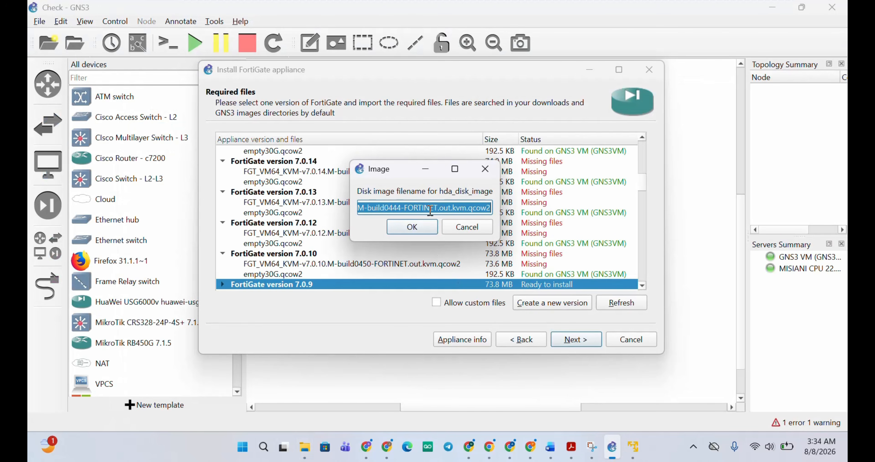
text(fortios.qcow2)
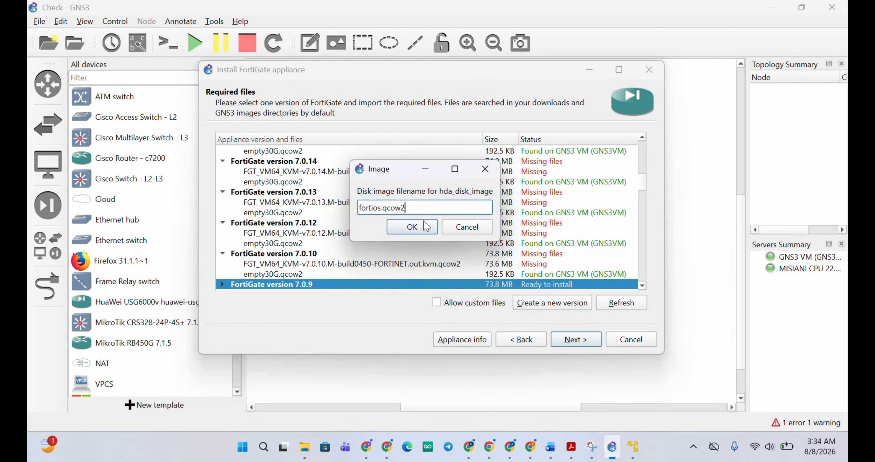
click(424, 233)
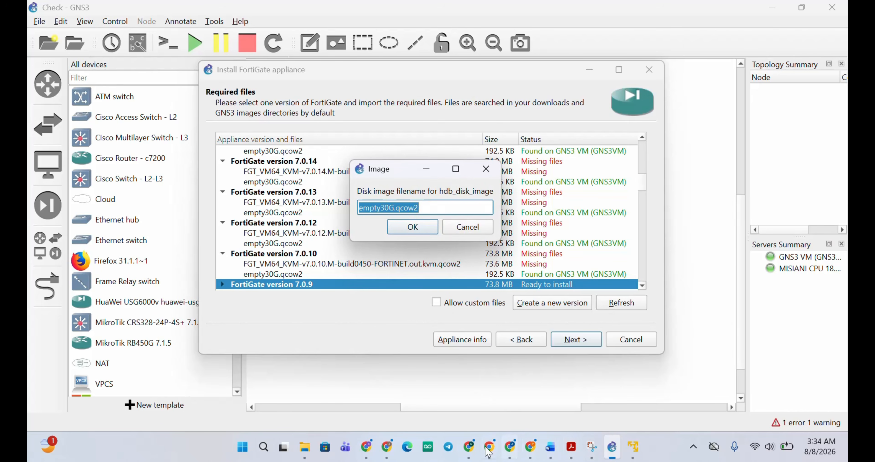
- Switch to the FortiGate 7.0.9 Image folder in File Explorer and copy the full file name empty30G.qcow2, including its extension
click(304, 446)
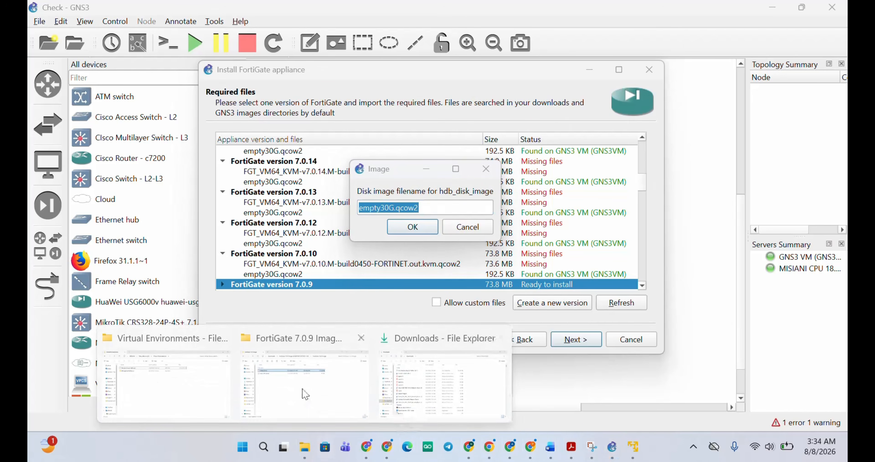
click(305, 394)
click(213, 155)
right_click(214, 155)
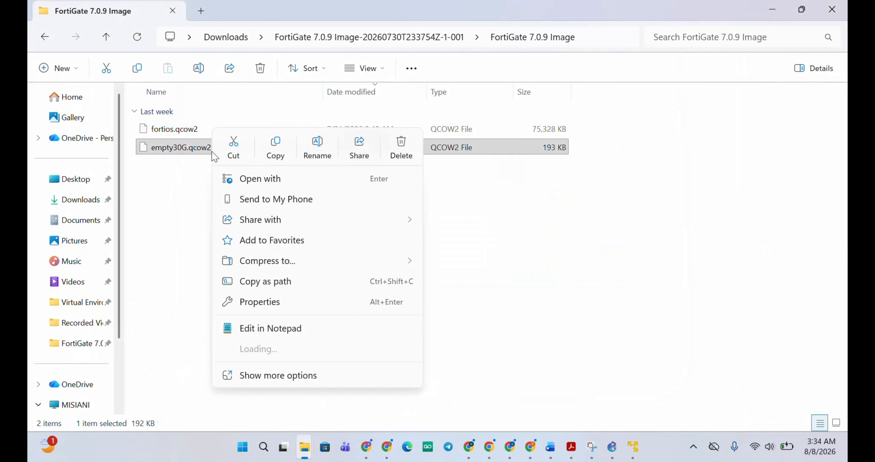
key(F2)
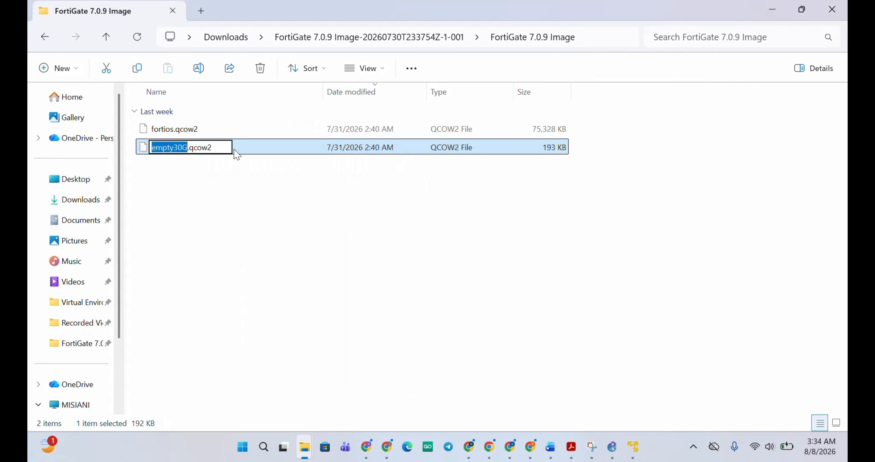
click(221, 147)
double_click(207, 146)
key(ctrl+c)
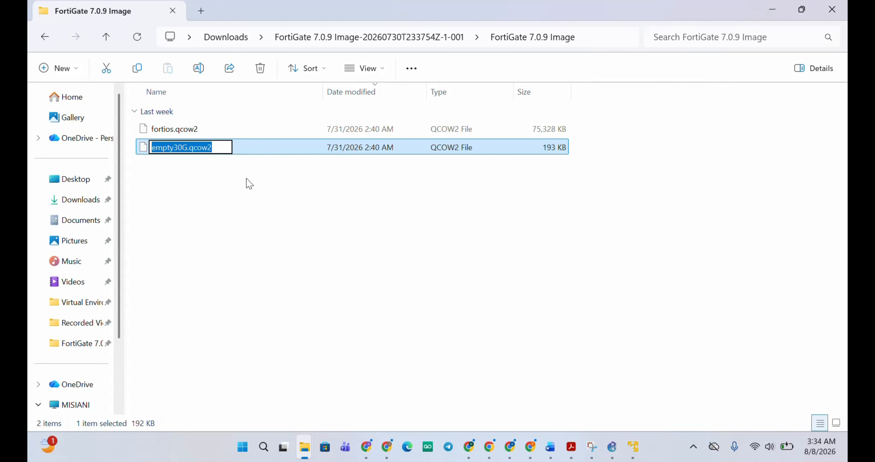
- Return to GNS3 and set the hdb_disk_image filename to empty30G.qcow2
click(612, 447)
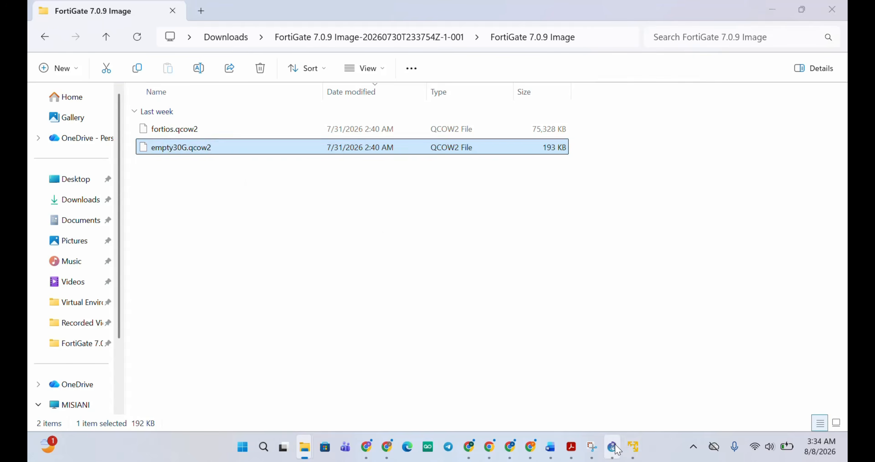
key(ctrl+v)
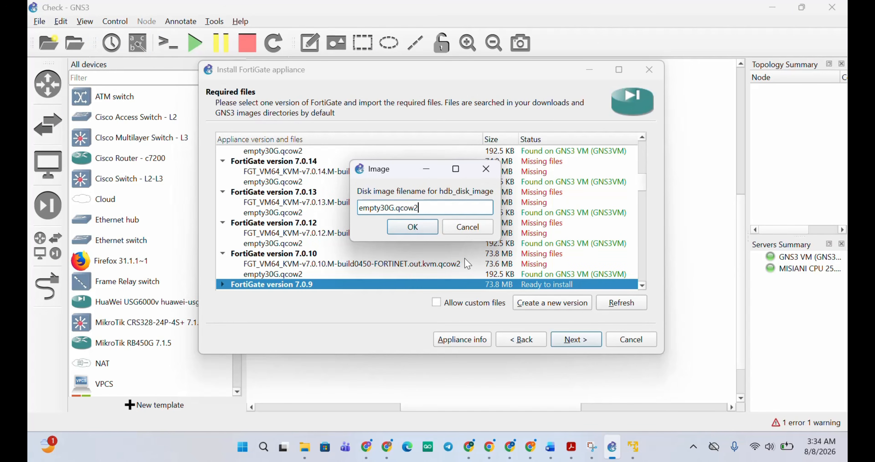
click(412, 224)
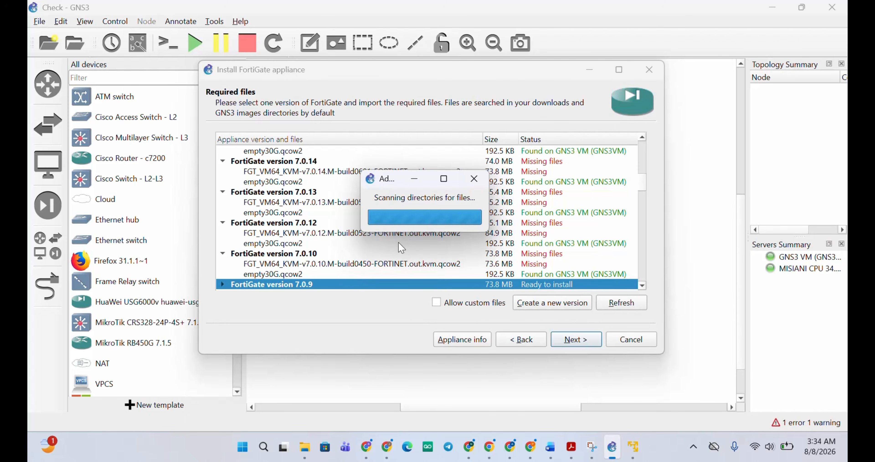
- Find FortiGate version 7.0.9-Test at the end of the version list and expand its files
scroll(401, 248, down, 20)
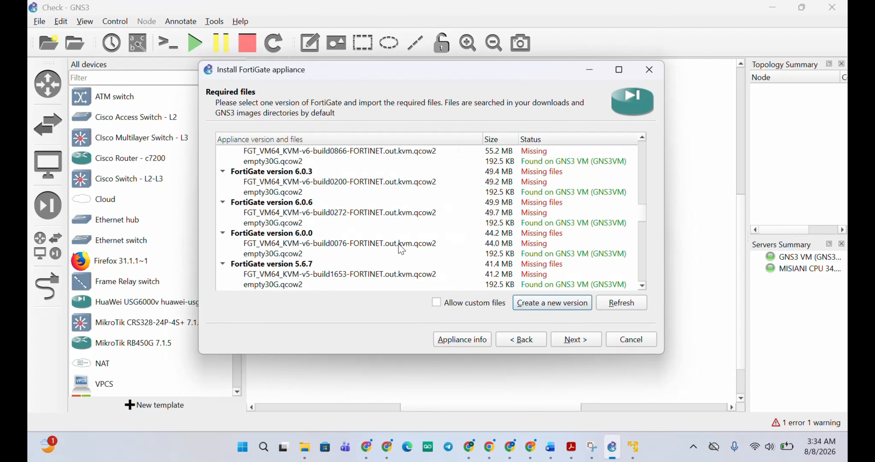
scroll(404, 251, down, 2)
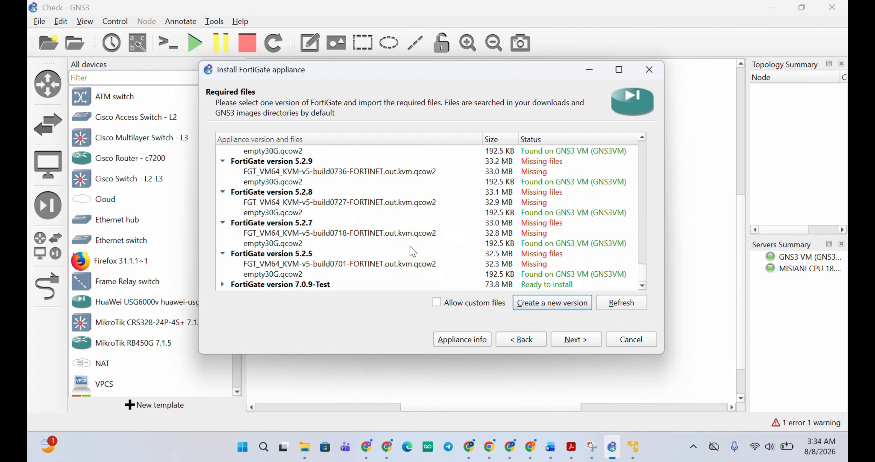
click(223, 285)
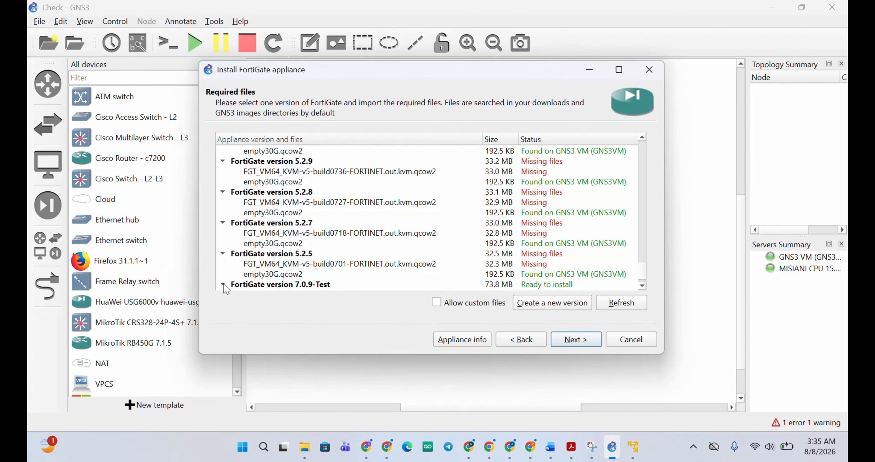
- Import fortios.qcow2 from the FortiGate 7.0.9 Image folder as the matching required file of FortiGate version 7.0.9-Test
scroll(359, 241, down, 1)
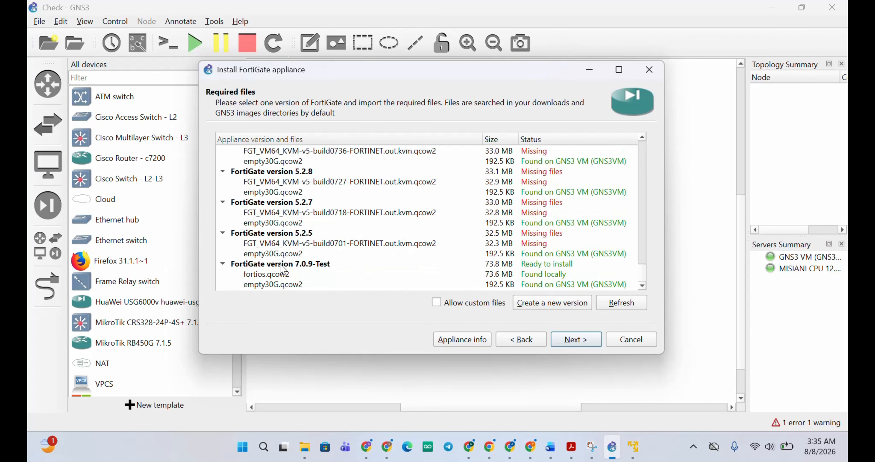
click(526, 275)
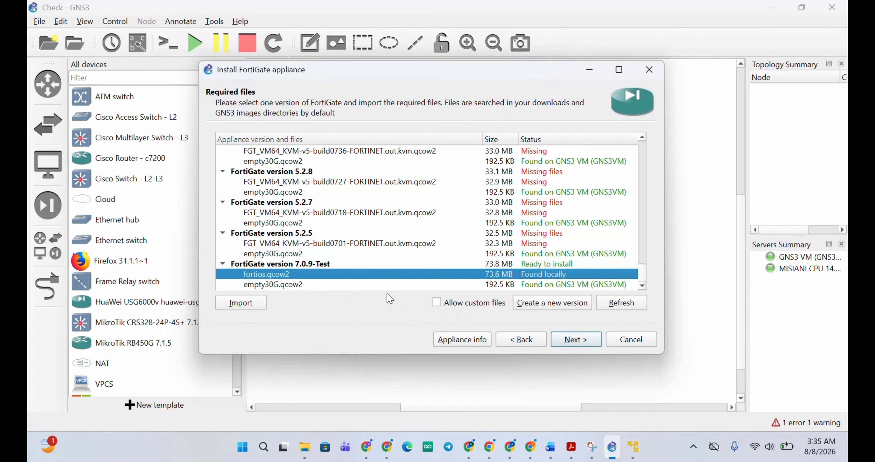
click(240, 304)
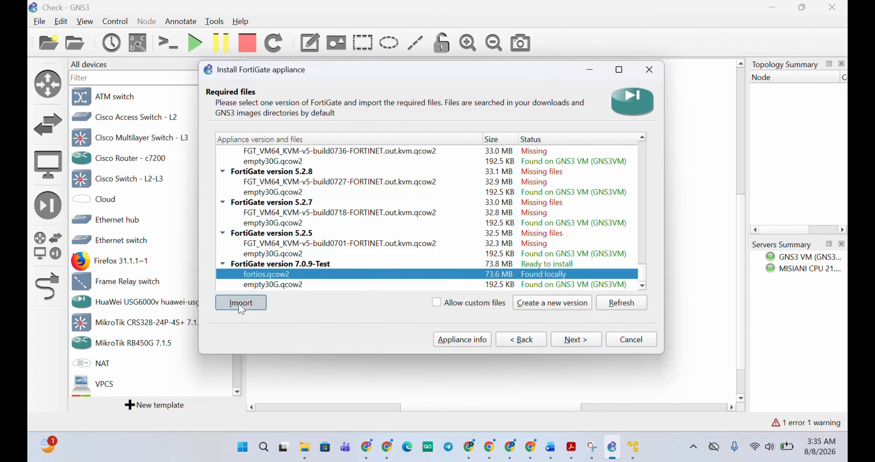
click(398, 196)
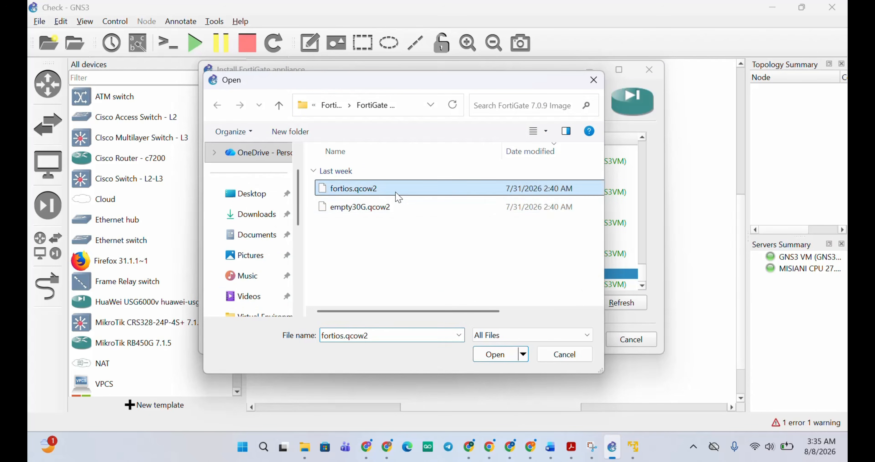
click(495, 353)
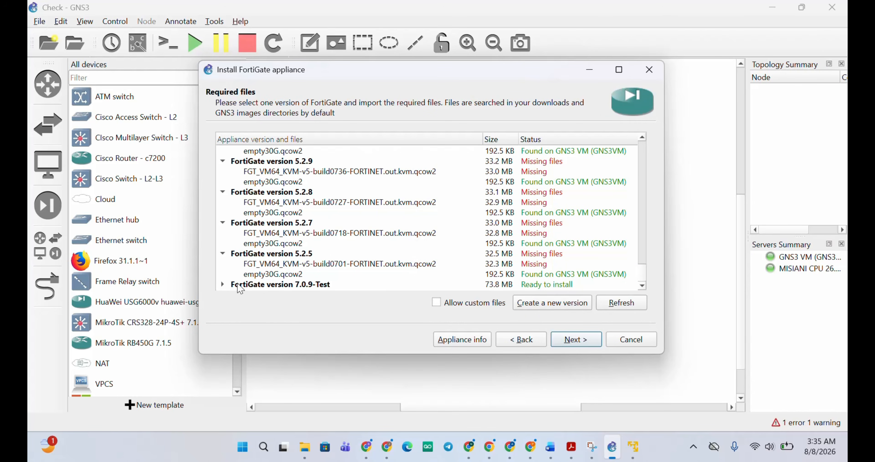
- Expand FortiGate version 7.0.9-Test again and import empty30G.qcow2 for its second required file
click(225, 285)
scroll(266, 270, down, 1)
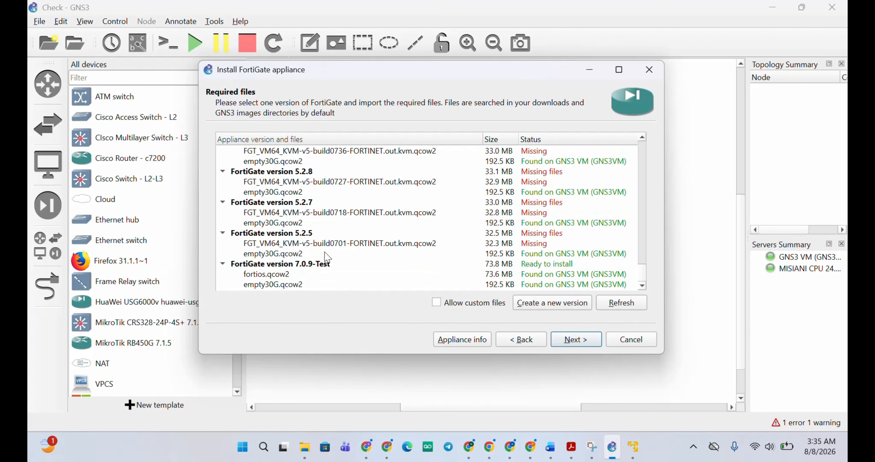
click(293, 285)
click(259, 302)
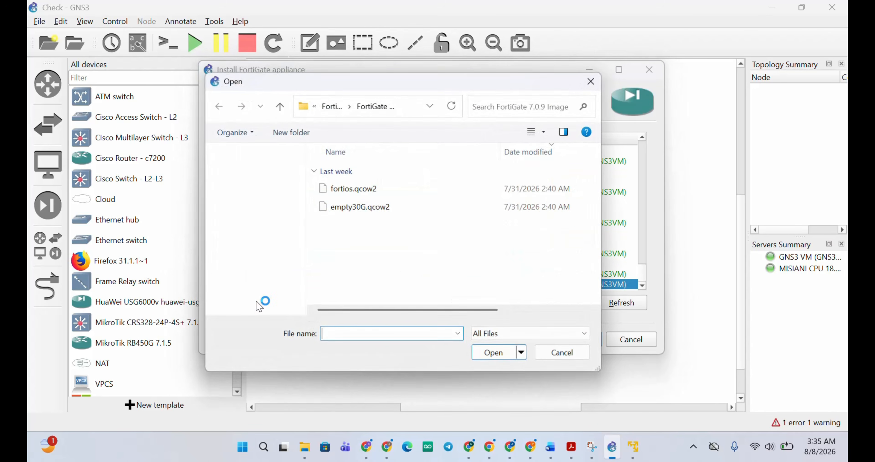
click(355, 212)
click(490, 355)
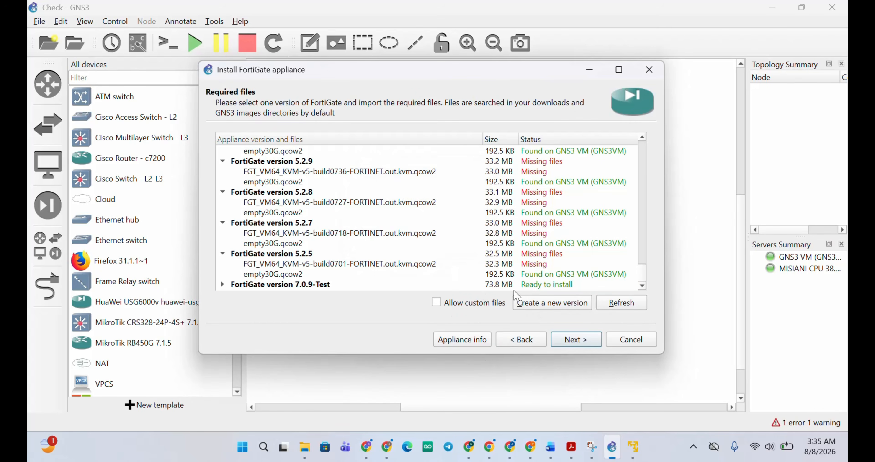
- Check the files of FortiGate version 7.0.9-Test, then install that version and finish the appliance setup
click(452, 285)
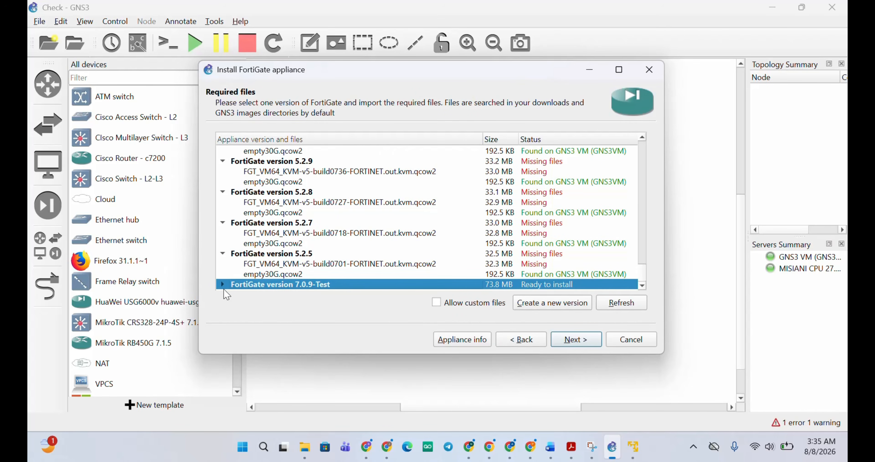
click(223, 284)
scroll(282, 282, down, 1)
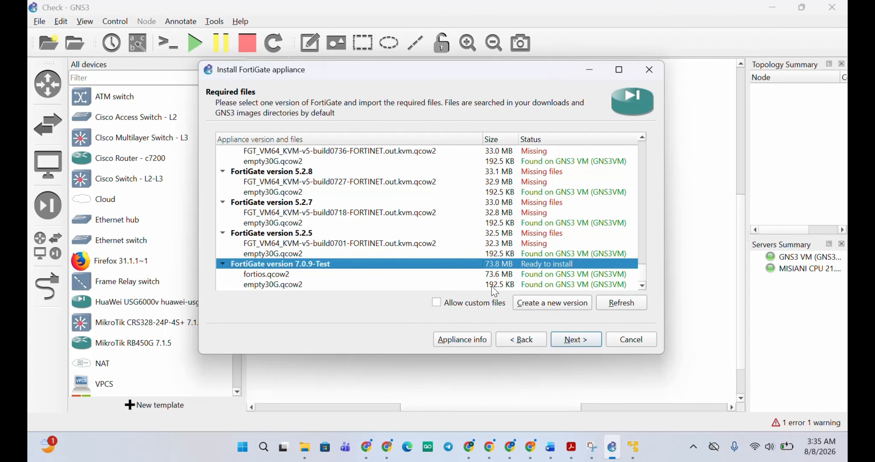
click(223, 264)
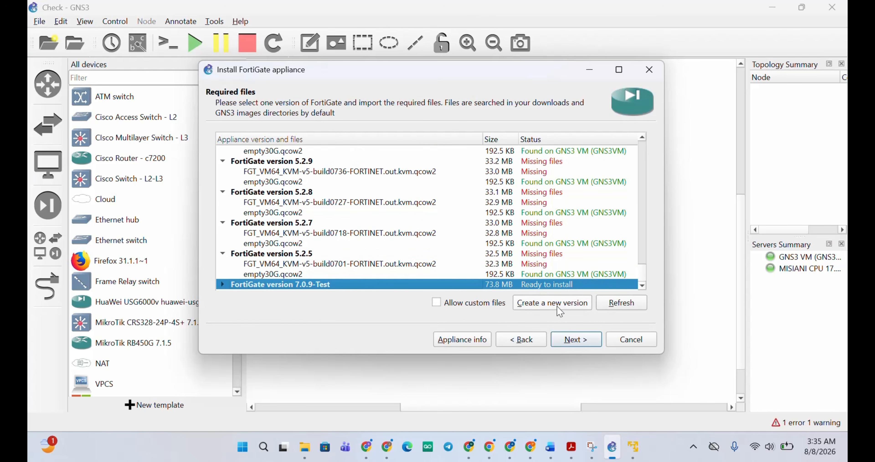
click(582, 342)
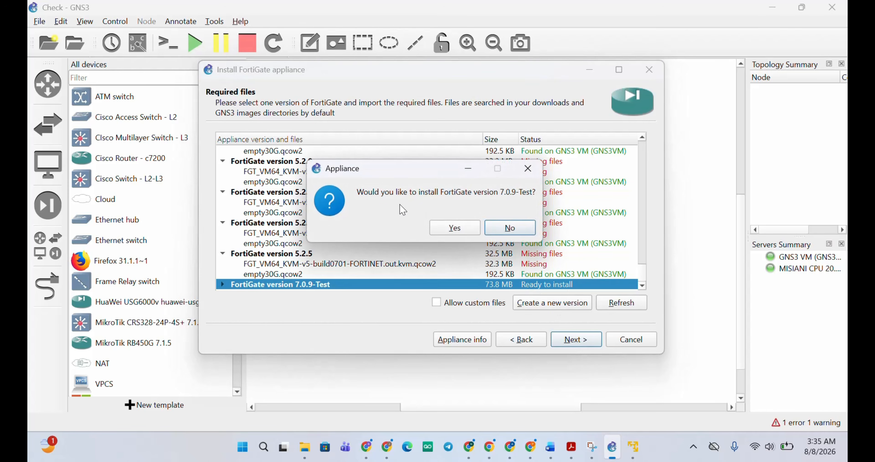
click(455, 229)
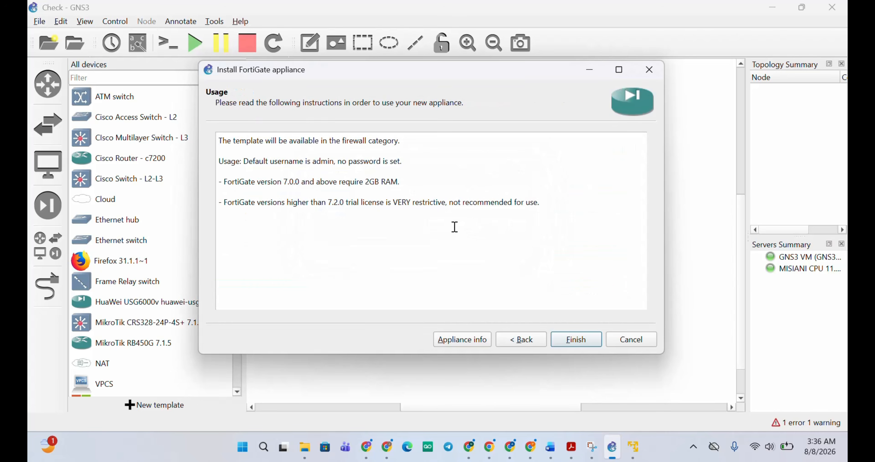
click(577, 345)
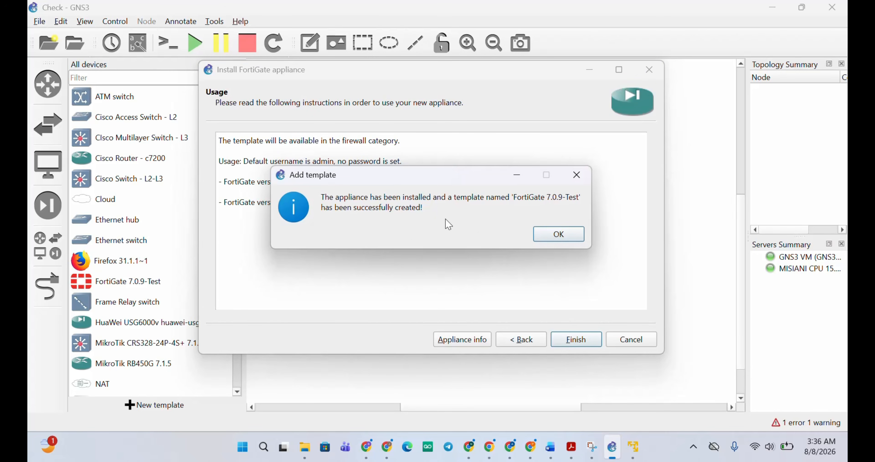
click(554, 238)
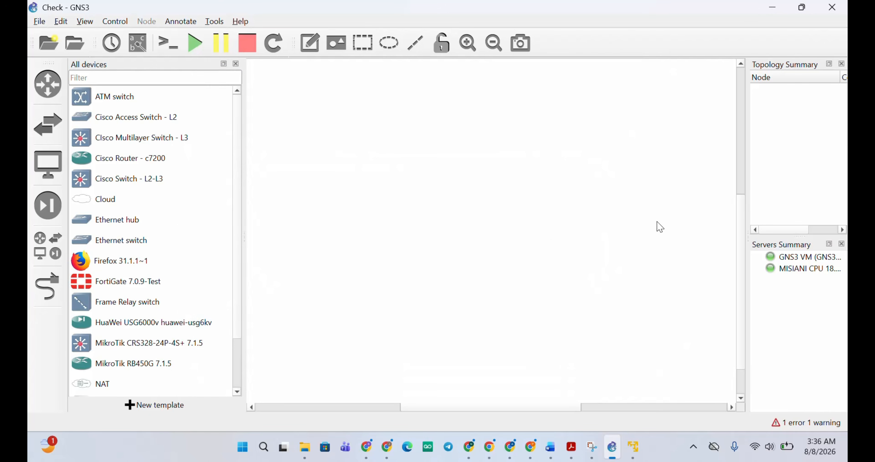
- Add a FortiGate 7.0.9-Test node to the middle of the workspace
click(120, 283)
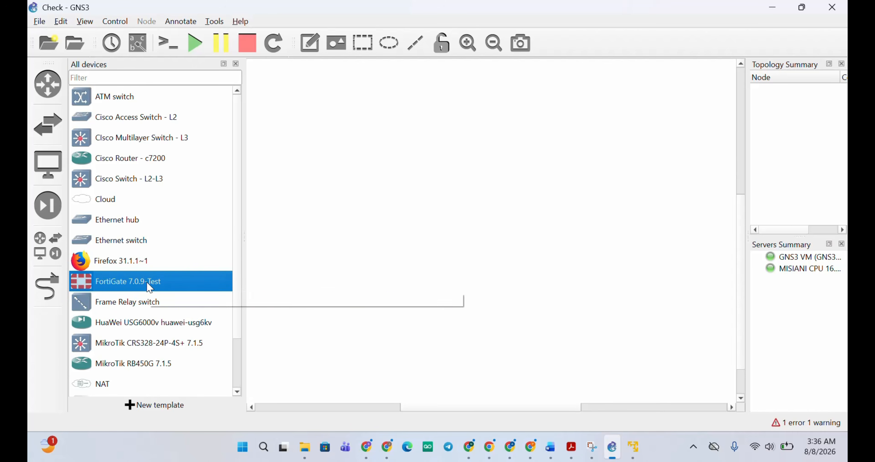
drag(143, 288, 489, 226)
scroll(147, 243, down, 1)
scroll(147, 243, up, 1)
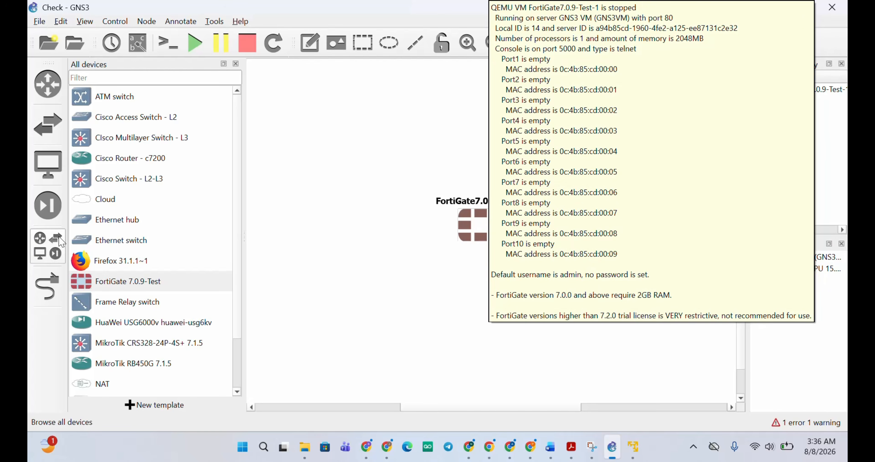
- Add a Cloud node above the FortiGate, hosted on the GNS3 VM (GNS3VM) server
drag(109, 200, 494, 136)
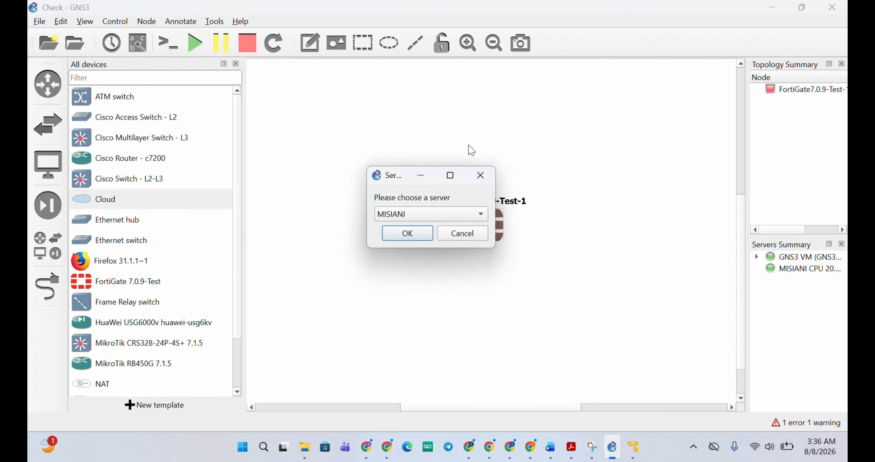
click(481, 214)
click(446, 231)
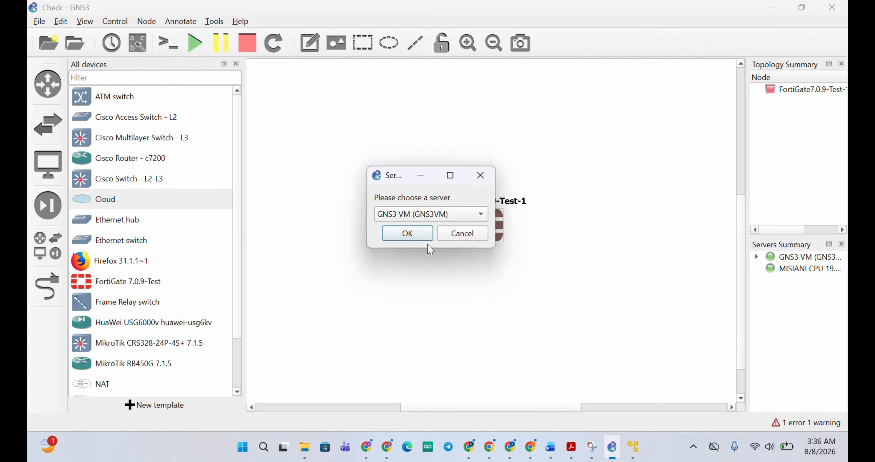
click(413, 237)
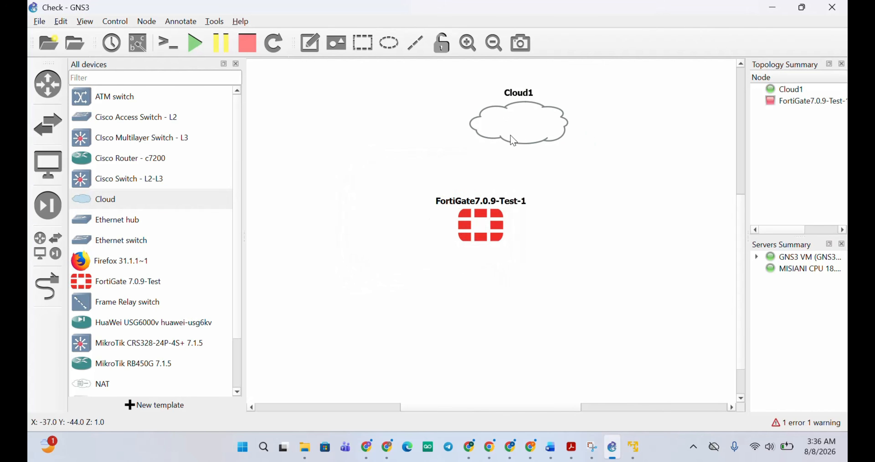
- Reposition the FortiGate node's label and change its hostname to FW1
drag(471, 215, 396, 277)
double_click(416, 281)
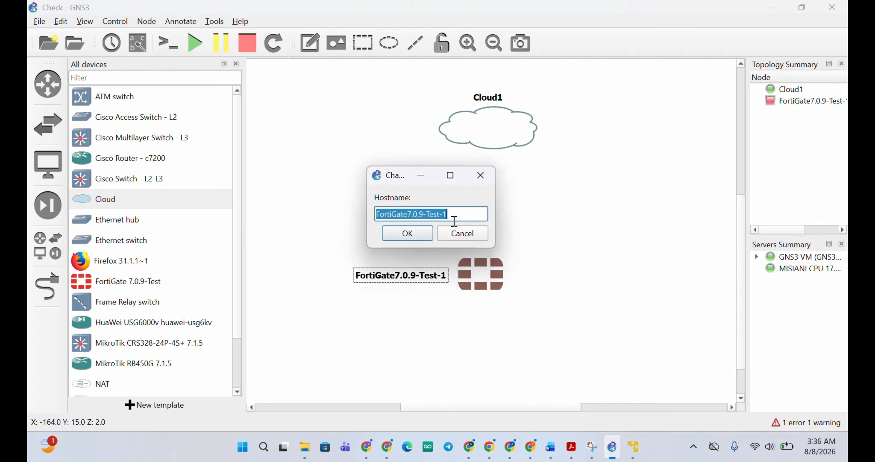
key(BackSpace)
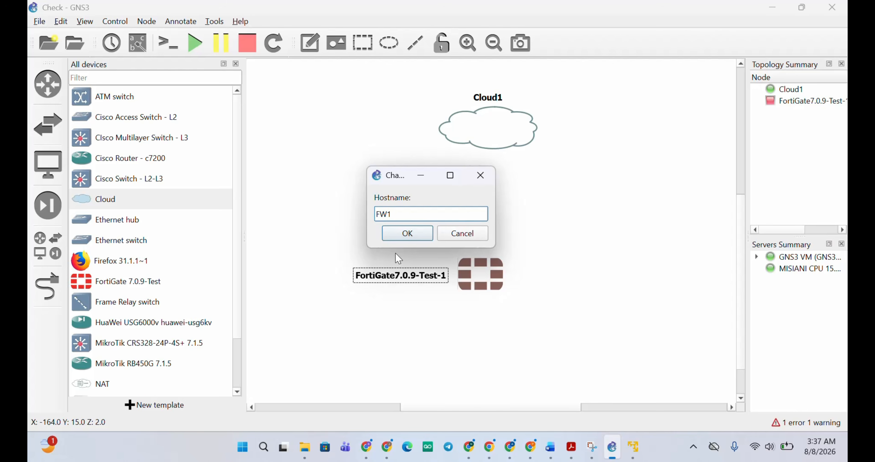
click(404, 233)
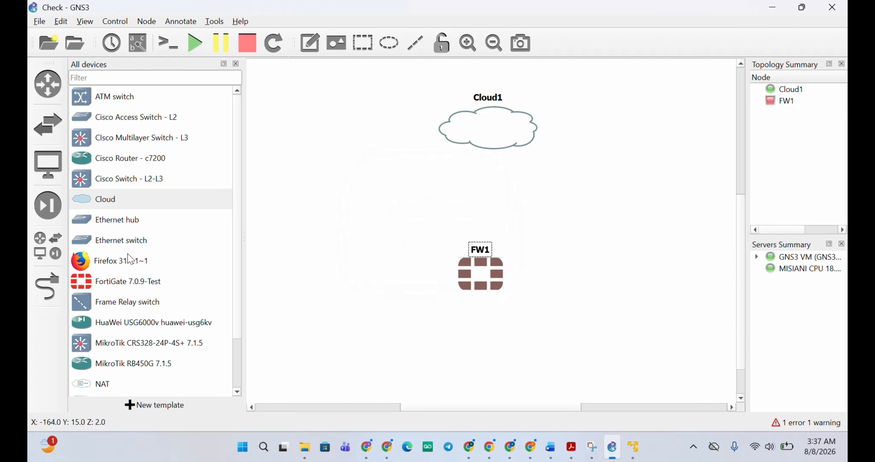
- Link Cloud1's eth0 port to FW1's Port1 and align FW1 directly beneath the cloud
click(49, 286)
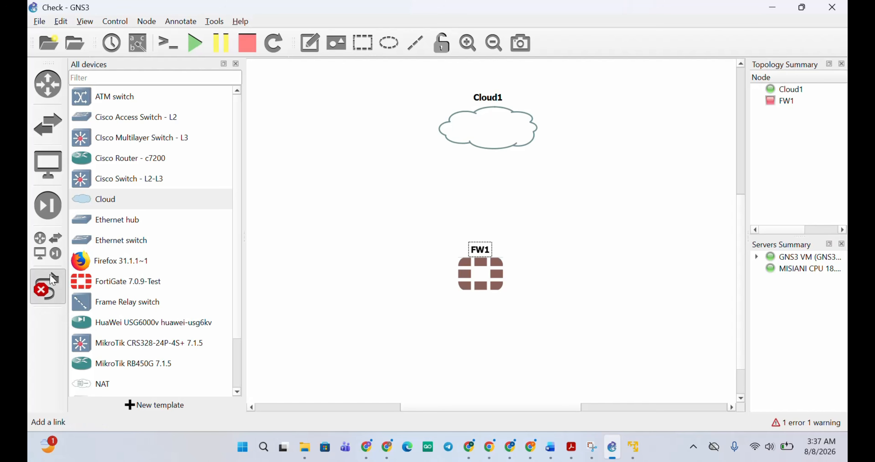
click(498, 133)
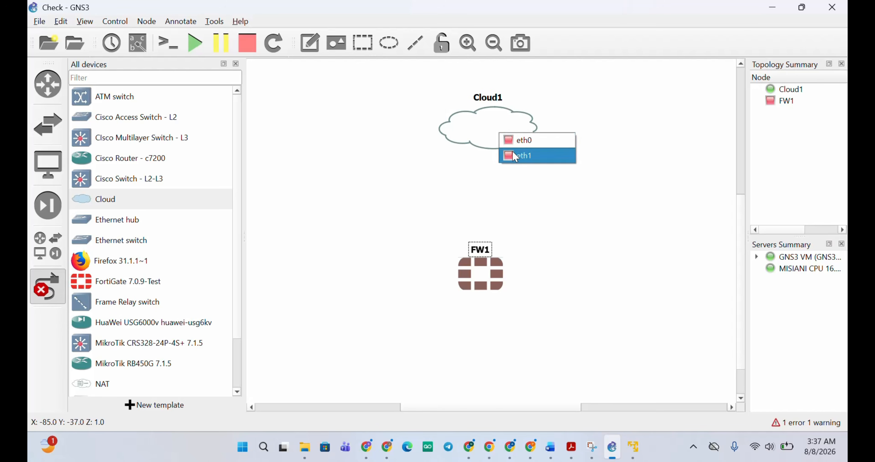
click(523, 141)
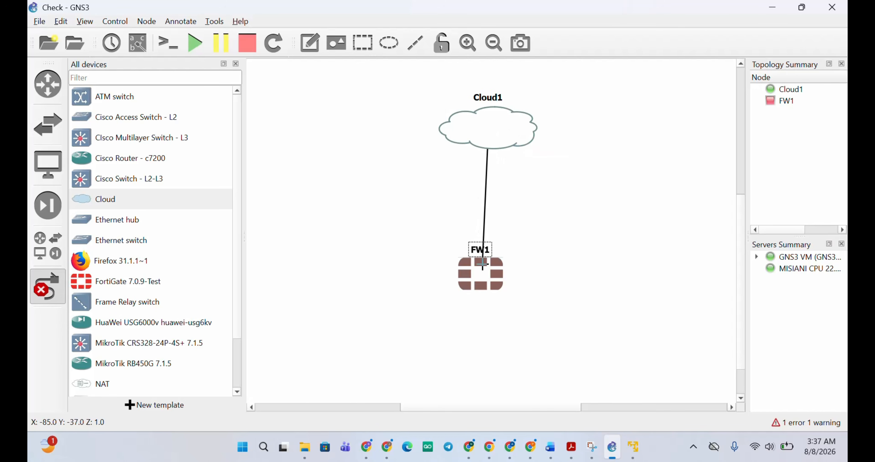
click(482, 263)
click(499, 271)
right_click(553, 194)
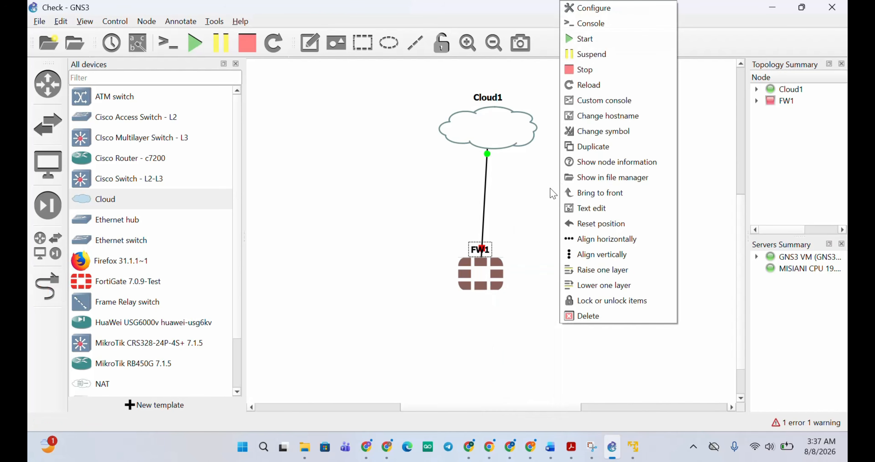
drag(498, 282, 505, 264)
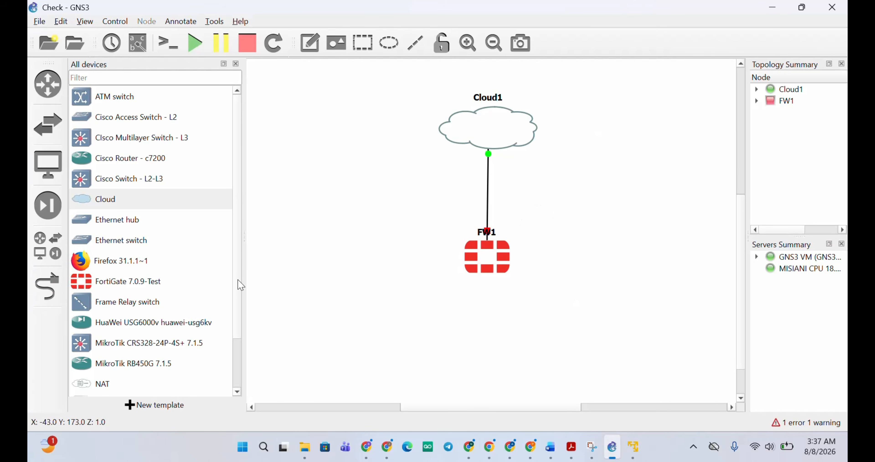
- Add a Firefox 31.1.1~1 node below FW1 and link FW1's Port2 to its Ethernet0 port
drag(95, 267, 517, 366)
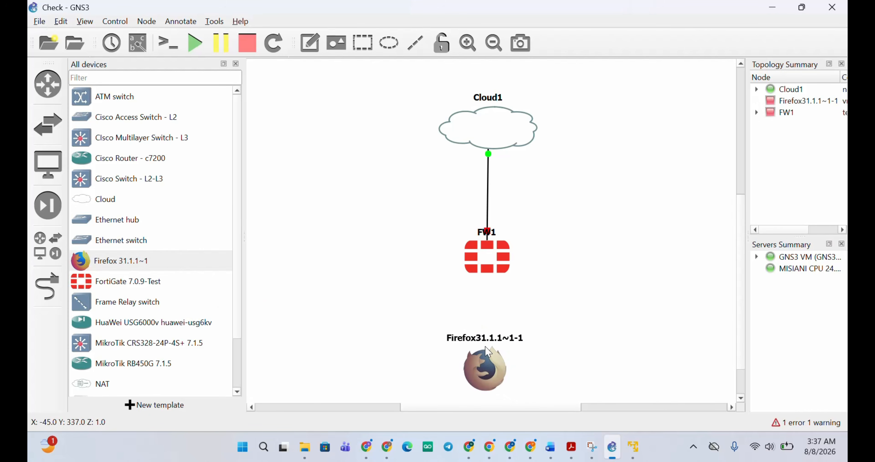
click(48, 287)
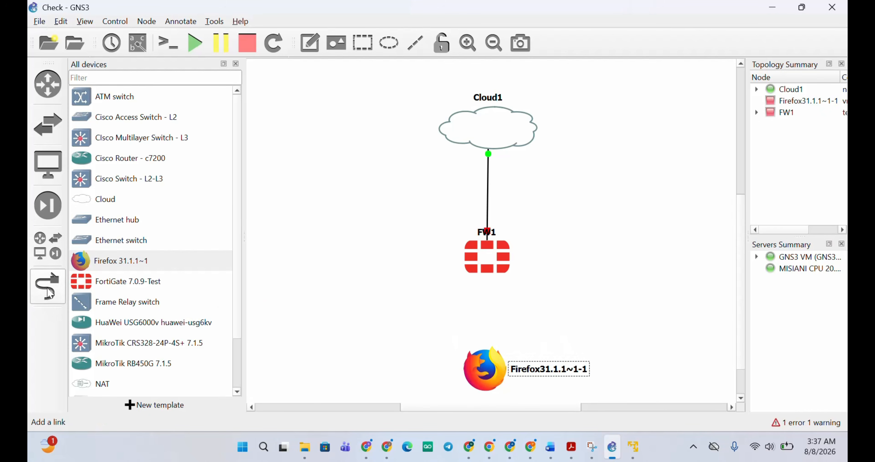
click(486, 257)
click(513, 282)
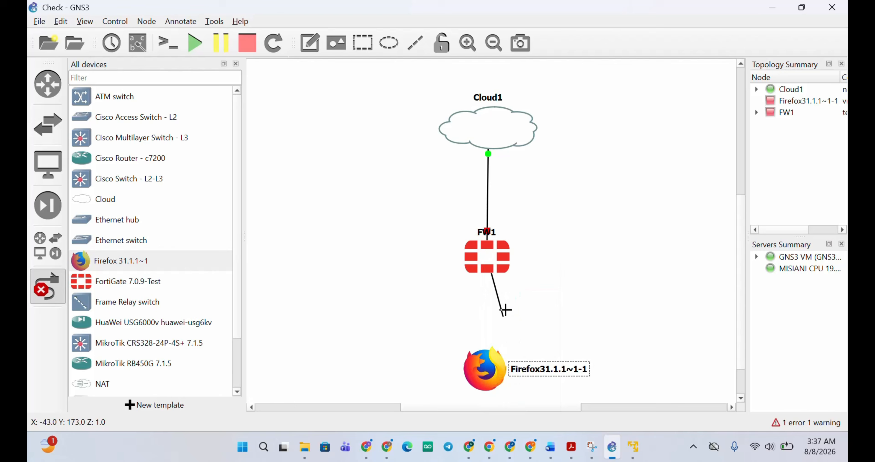
click(484, 357)
click(502, 368)
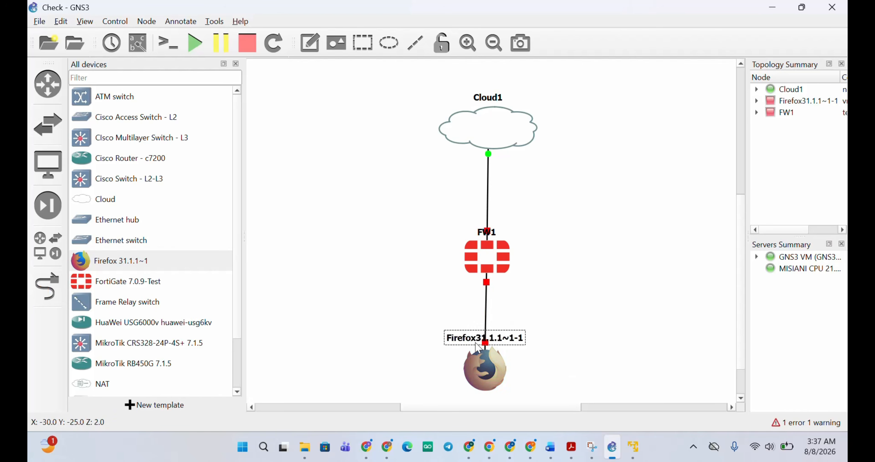
- Align the Firefox node under FW1 and move the Firefox and FW1 labels beside their icons, clear of the links
drag(501, 341, 562, 363)
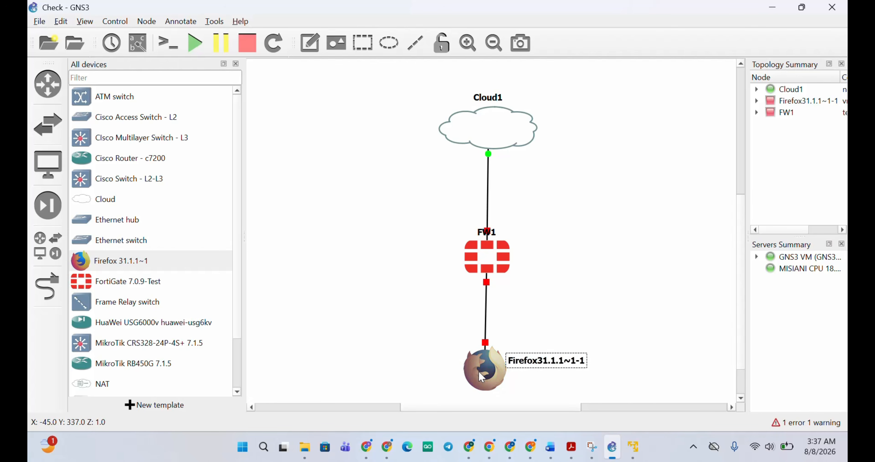
drag(481, 372, 482, 370)
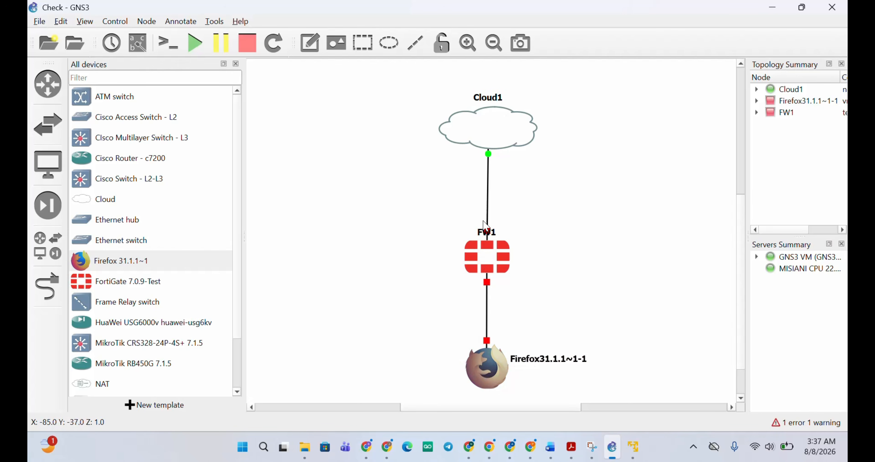
drag(488, 235, 527, 252)
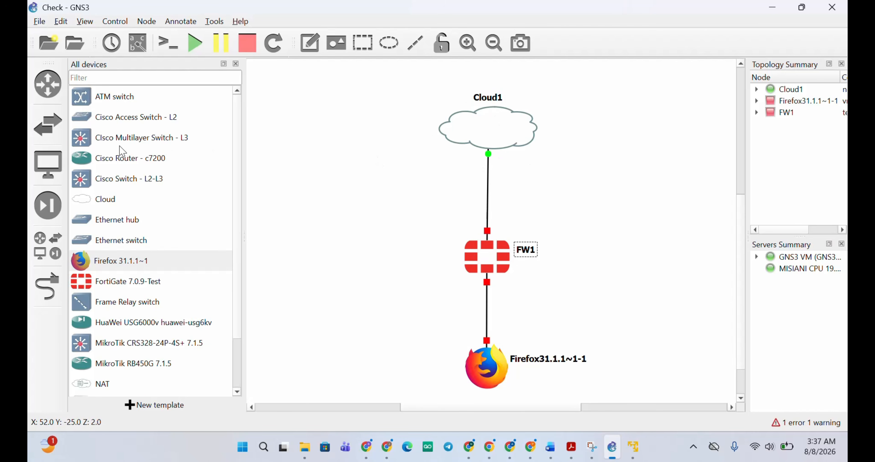
- Start all devices in the topology and confirm the start
click(194, 47)
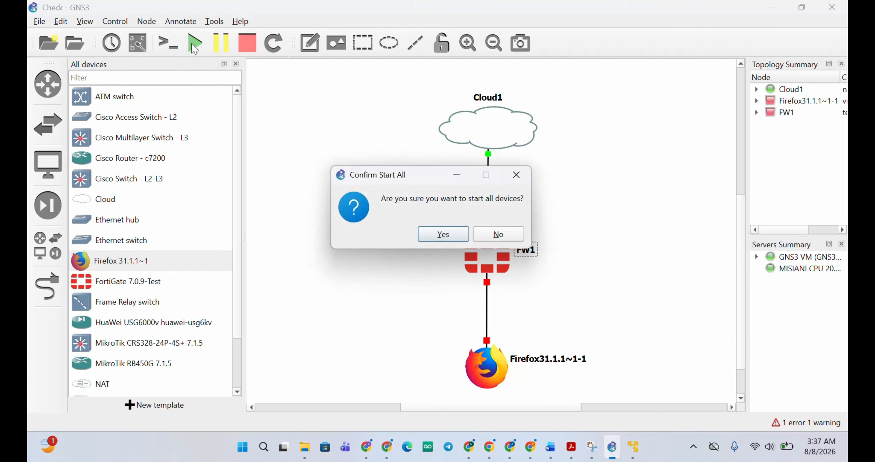
click(430, 236)
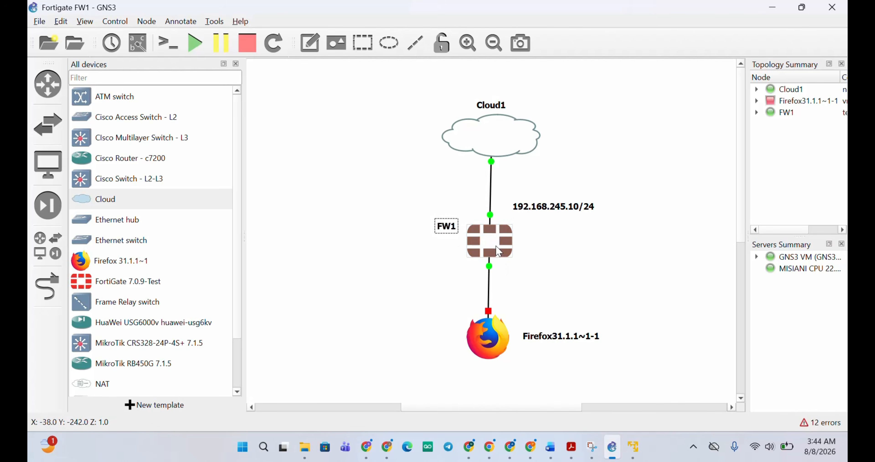
- Examine the port connection details of the FW1 and Cloud1 nodes in the Fortigate FW1 project
mouse_move(498, 253)
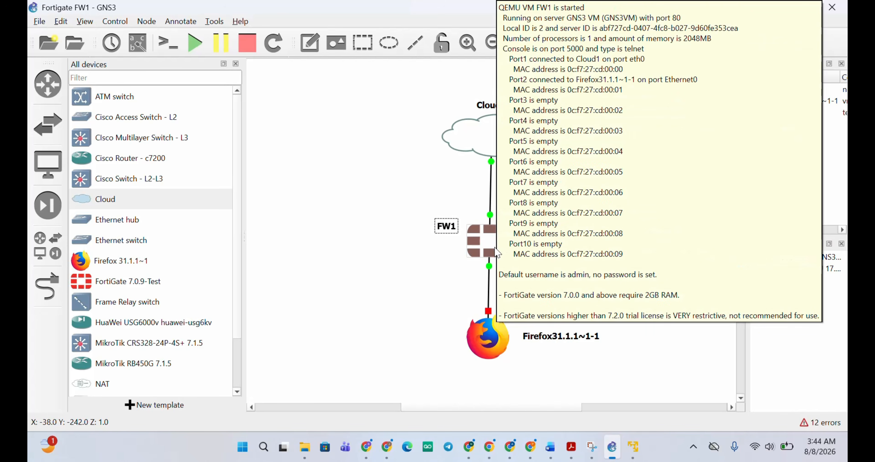
mouse_move(457, 159)
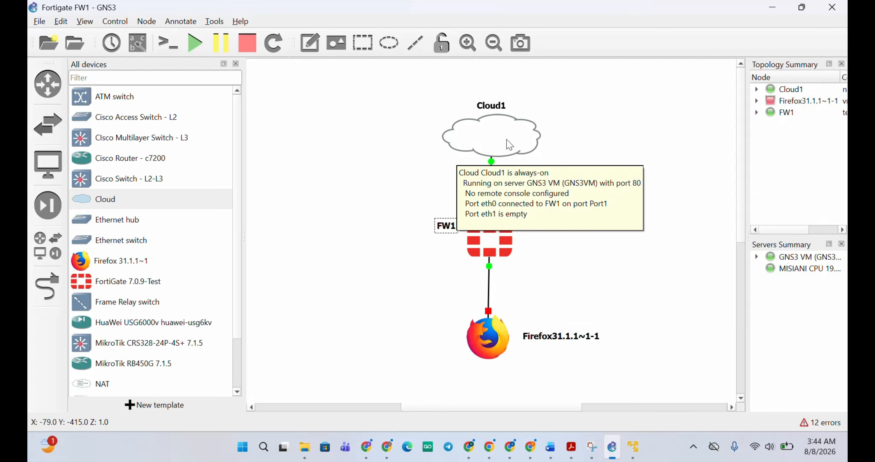